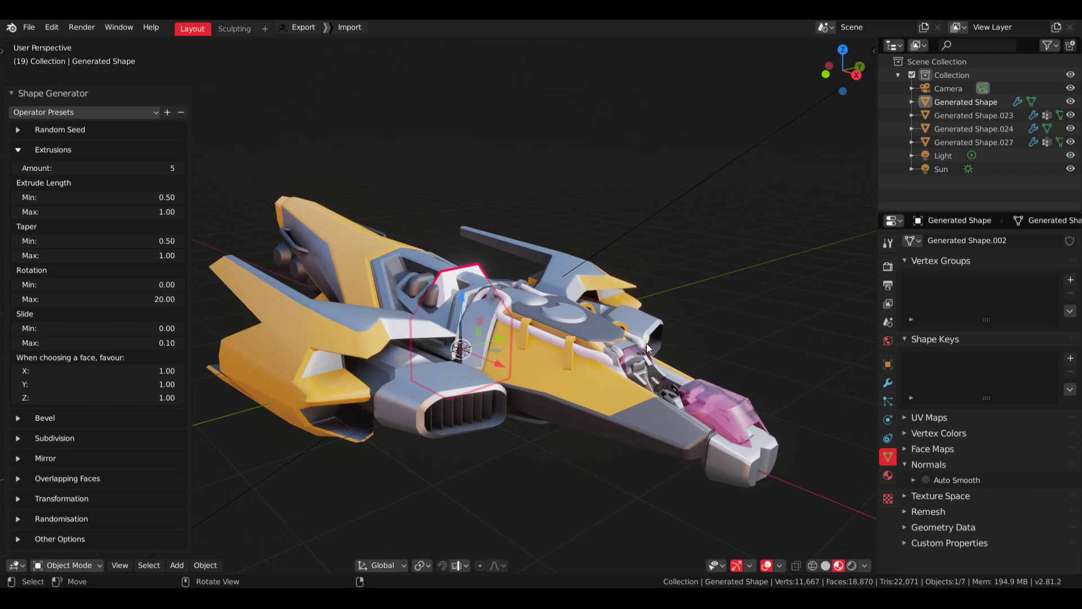
{"action": "mouse_move", "coordinate": [634, 299]}
{"action": "middle_mouse_down"}
{"action": "mouse_move", "coordinate": [562, 302]}
{"action": "mouse_move", "coordinate": [526, 280]}
{"action": "mouse_move", "coordinate": [532, 313]}
{"action": "mouse_move", "coordinate": [534, 273]}
{"action": "mouse_move", "coordinate": [572, 282]}
{"action": "mouse_move", "coordinate": [666, 376]}
{"action": "mouse_move", "coordinate": [701, 375]}
{"action": "mouse_move", "coordinate": [623, 303]}
{"action": "middle_mouse_up"}
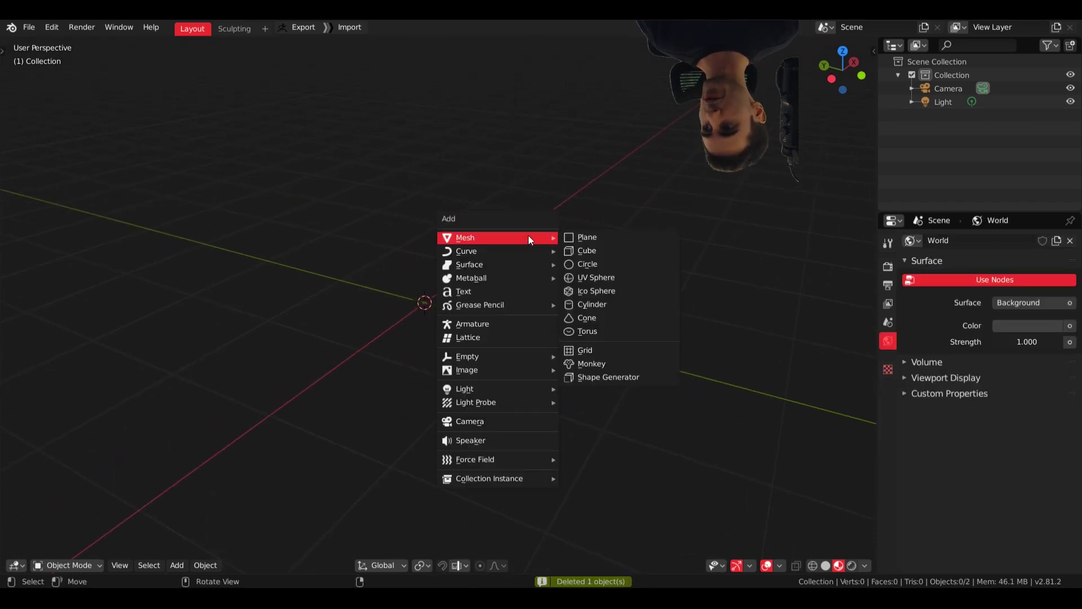
Add a Shape Generator mesh at the origin, collapsing and re-expanding its generation settings
{"action": "key", "text": "shift+a"}
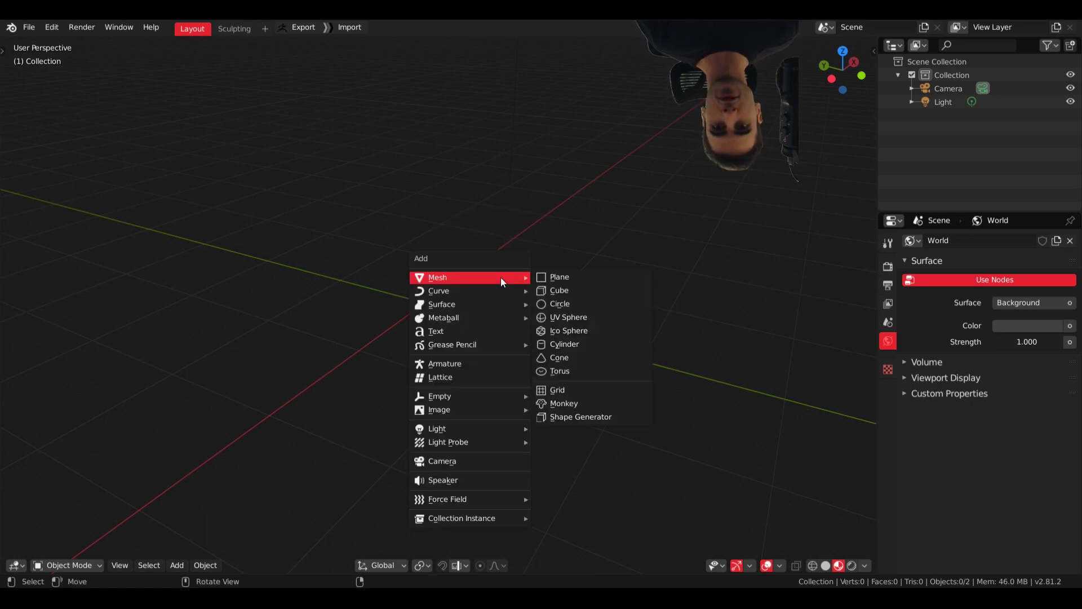
{"action": "left_click", "coordinate": [619, 417]}
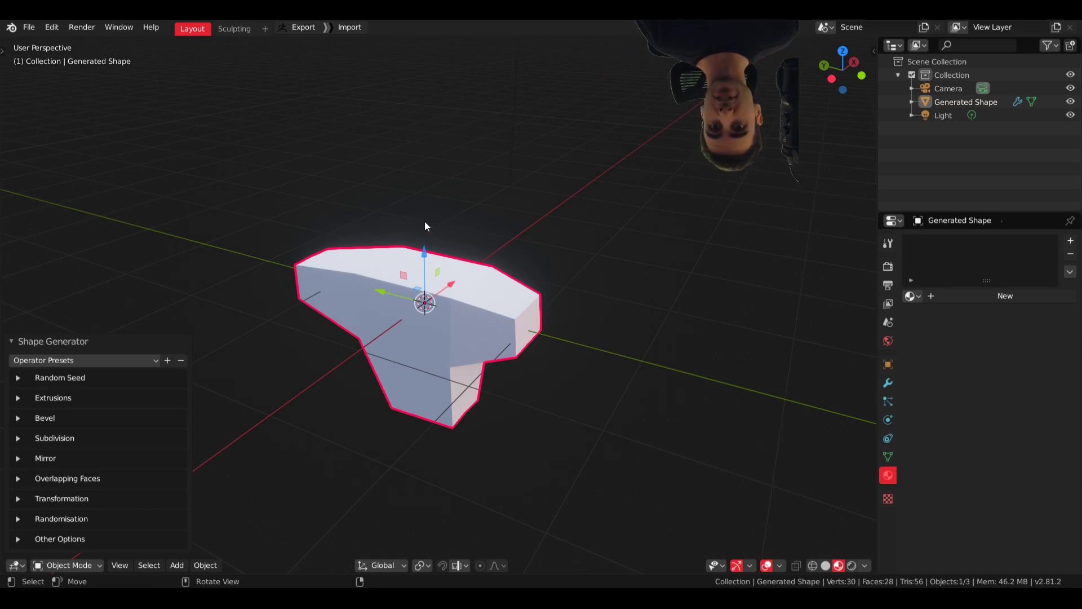
{"action": "middle_click_drag", "start_coordinate": [479, 251], "coordinate": [461, 246]}
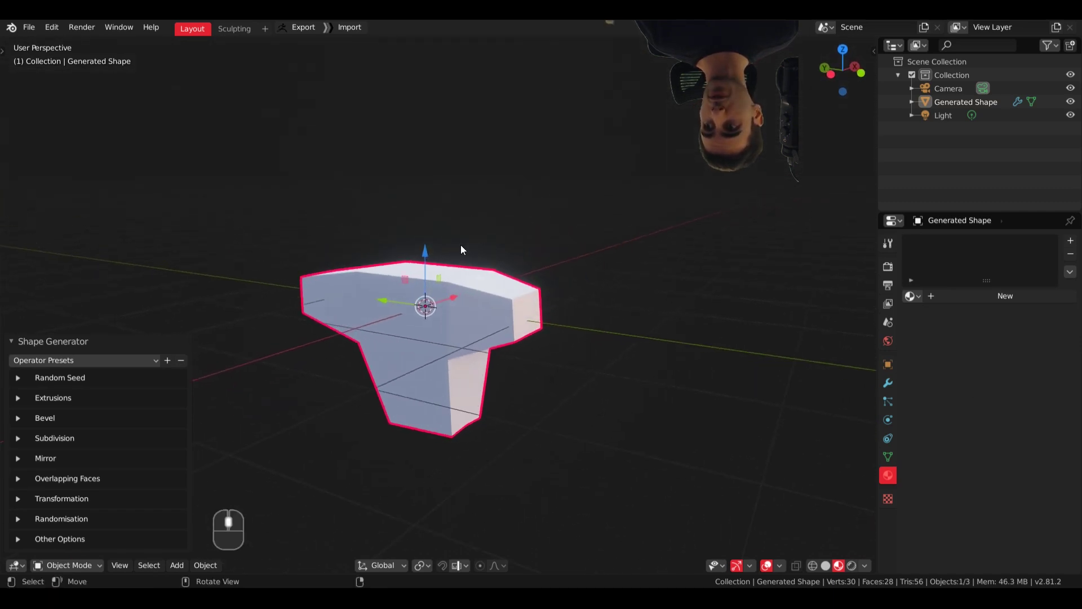
{"action": "left_click", "coordinate": [15, 339]}
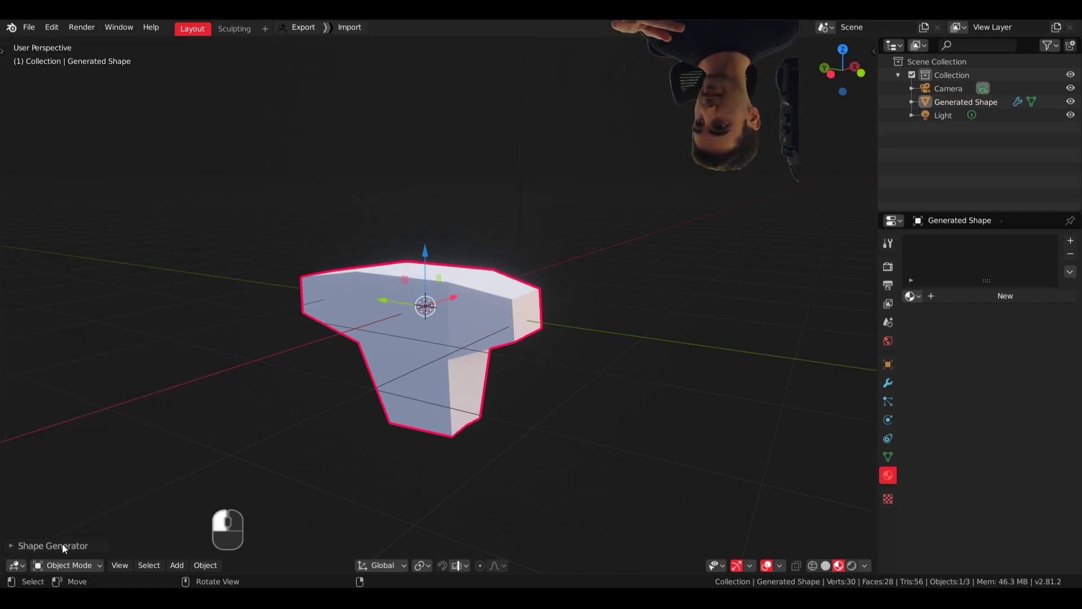
{"action": "left_click", "coordinate": [10, 546]}
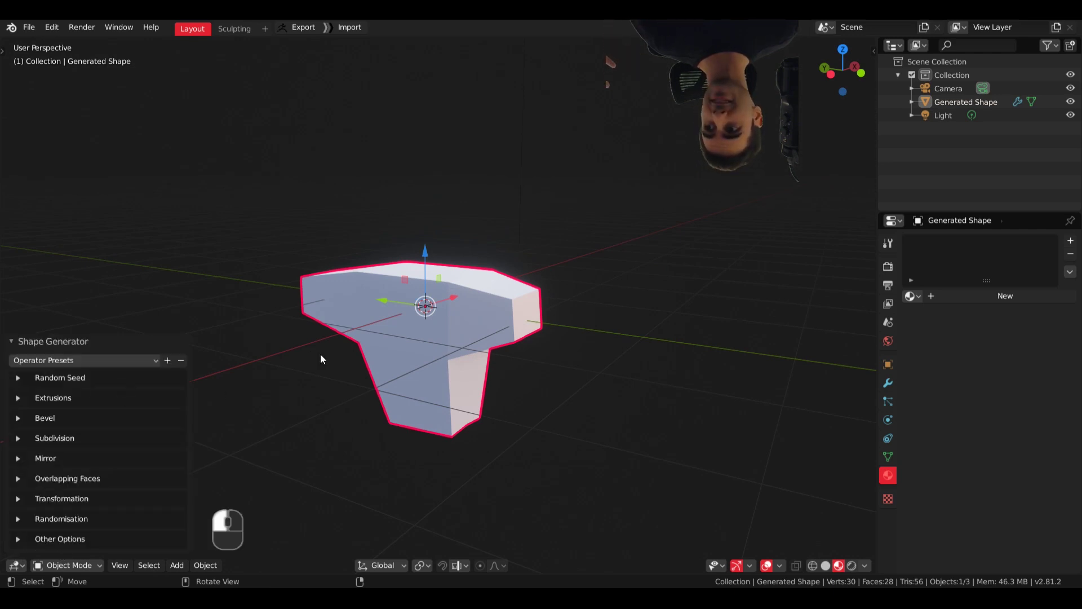
{"action": "middle_click_drag", "start_coordinate": [487, 330], "coordinate": [488, 339]}
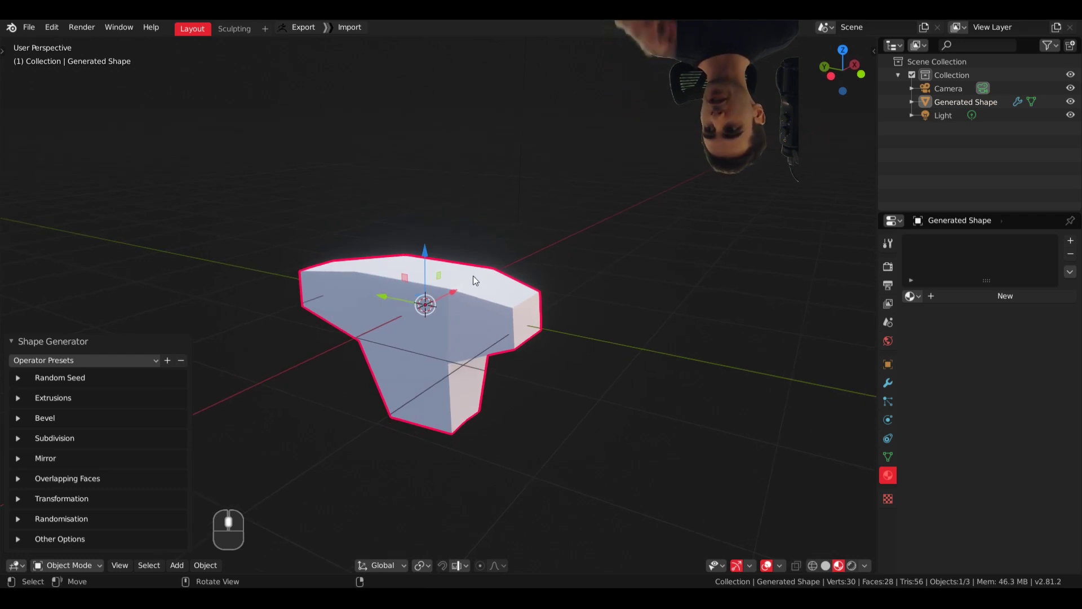
{"action": "middle_click_drag", "start_coordinate": [467, 278], "coordinate": [490, 283]}
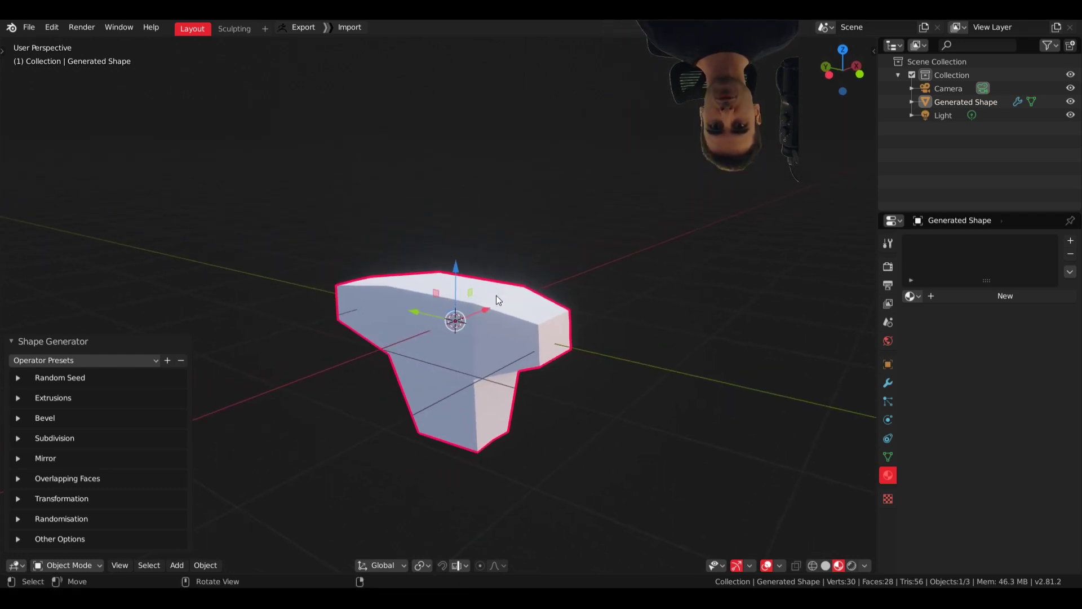
Move the generated shape up by about 0.62 m, and delete it from the scene
{"action": "key", "text": "g"}
{"action": "left_click", "coordinate": [467, 266]}
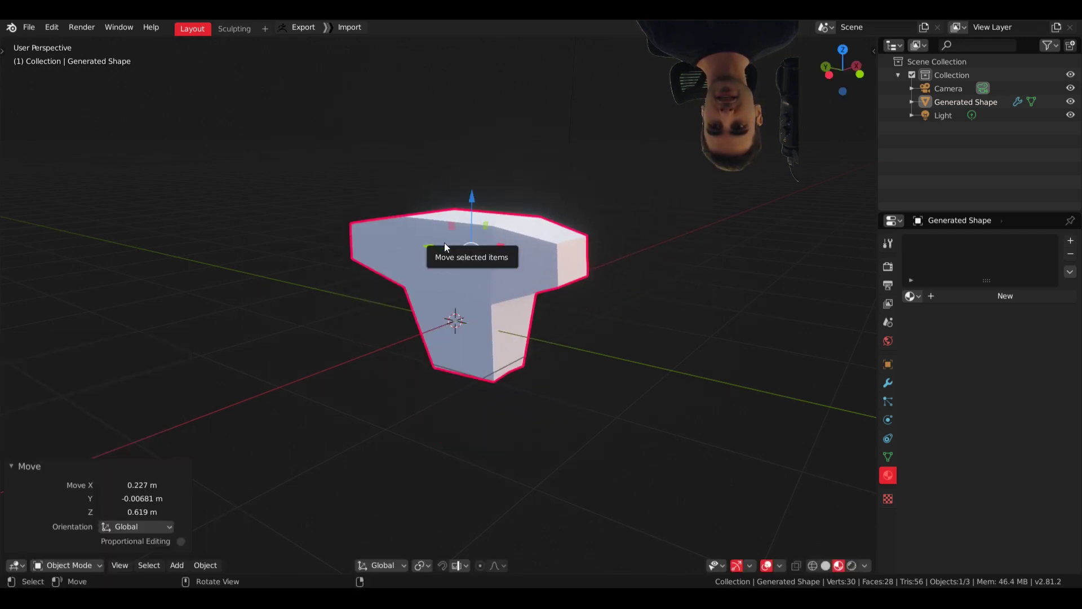
{"action": "mouse_move", "coordinate": [509, 204]}
{"action": "middle_mouse_down"}
{"action": "mouse_move", "coordinate": [501, 195]}
{"action": "mouse_move", "coordinate": [502, 208]}
{"action": "middle_mouse_up"}
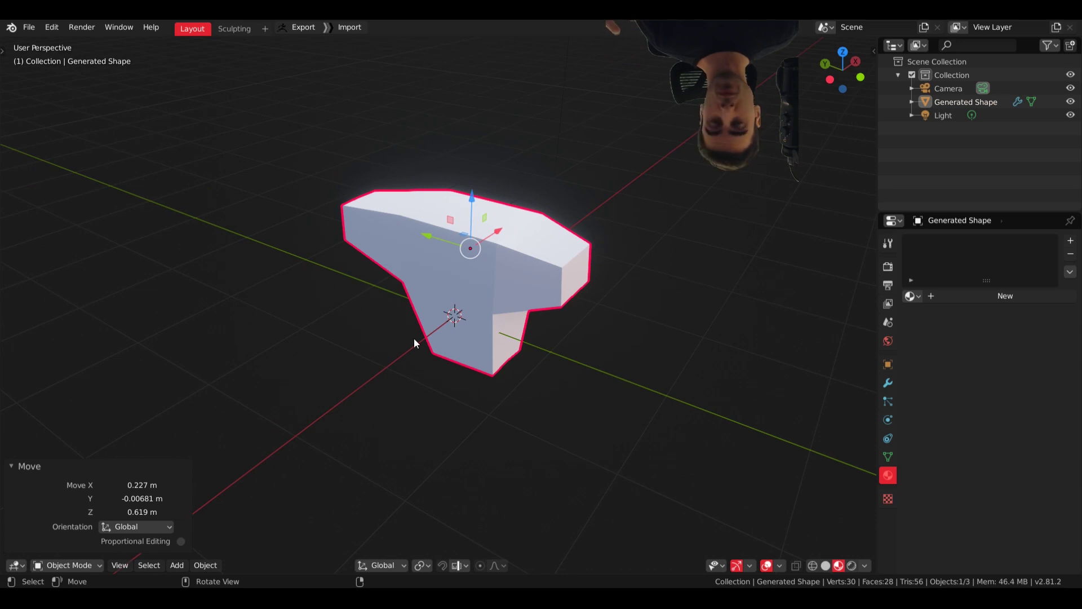
{"action": "middle_click_drag", "start_coordinate": [420, 337], "coordinate": [592, 257]}
{"action": "key", "text": "x"}
{"action": "left_click", "coordinate": [600, 265]}
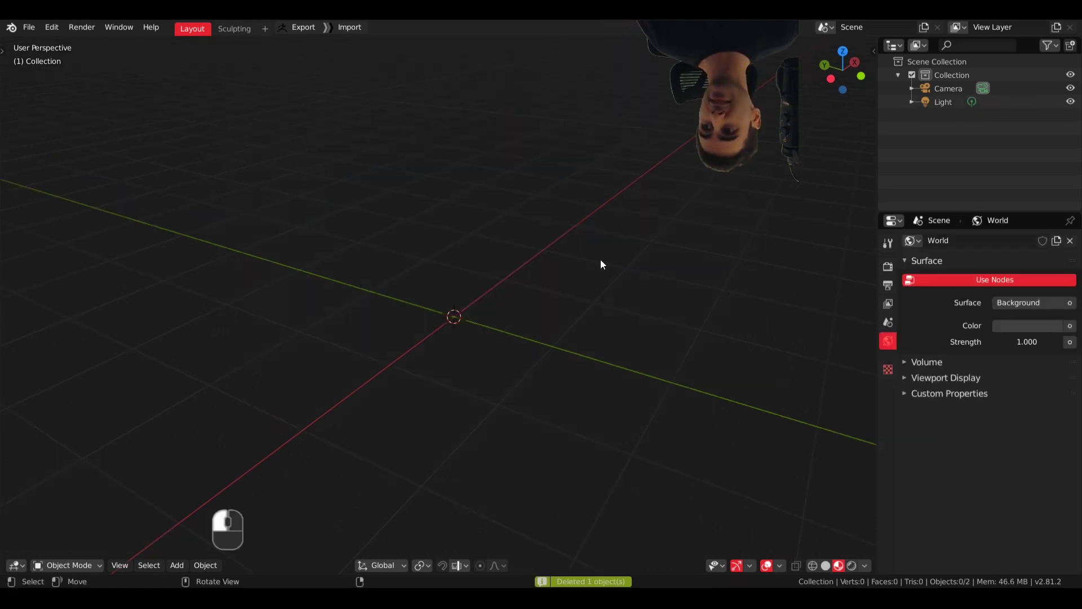
Add a fresh Shape Generator mesh to the emptied scene
{"action": "key", "text": "shift+a"}
{"action": "mouse_move", "coordinate": [559, 267]}
{"action": "left_click", "coordinate": [623, 407]}
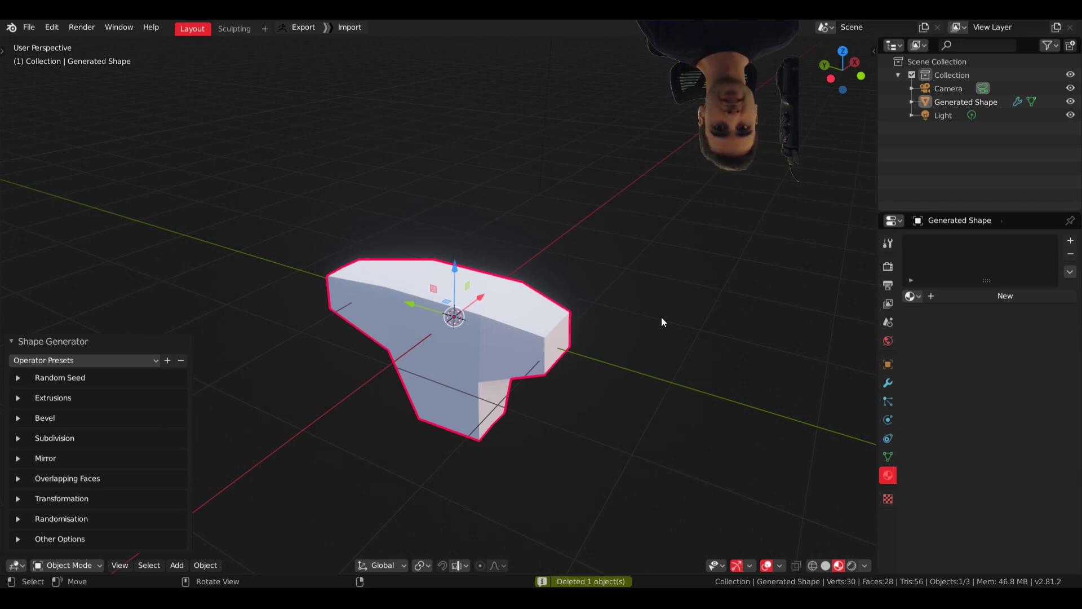
{"action": "middle_click_drag", "start_coordinate": [655, 317], "coordinate": [489, 318]}
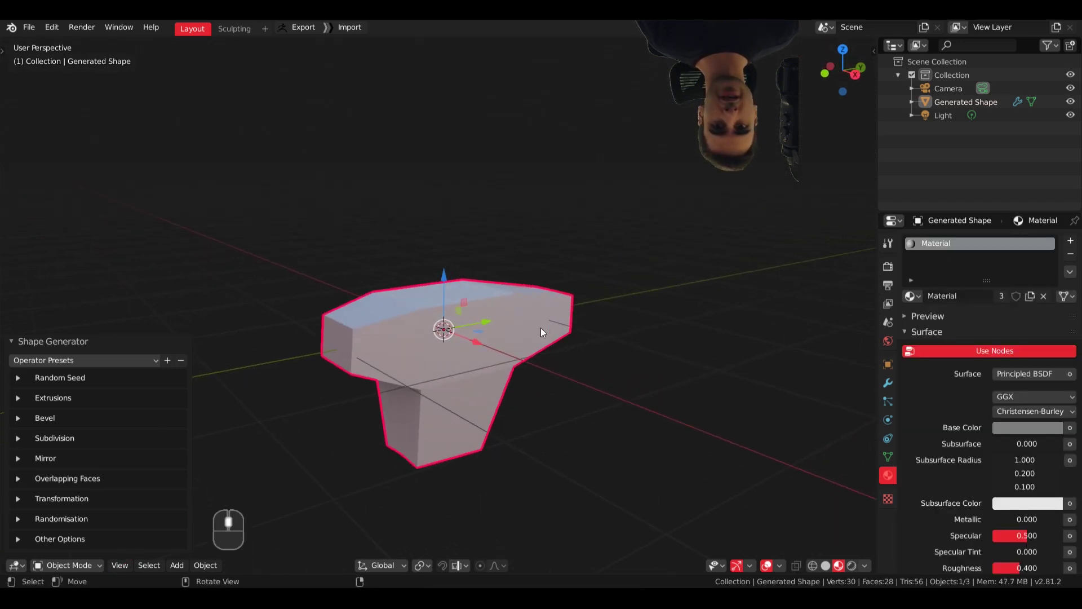
{"action": "middle_click_drag", "start_coordinate": [616, 357], "coordinate": [485, 306]}
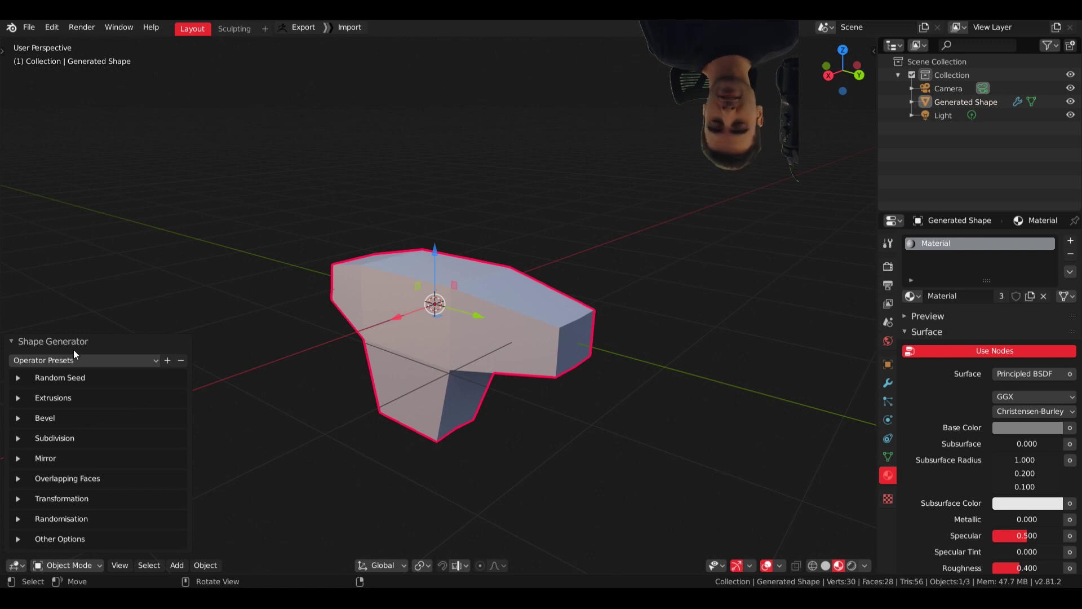
Check the available operator presets and set the generated shape's random seed to 259
{"action": "left_click", "coordinate": [92, 361]}
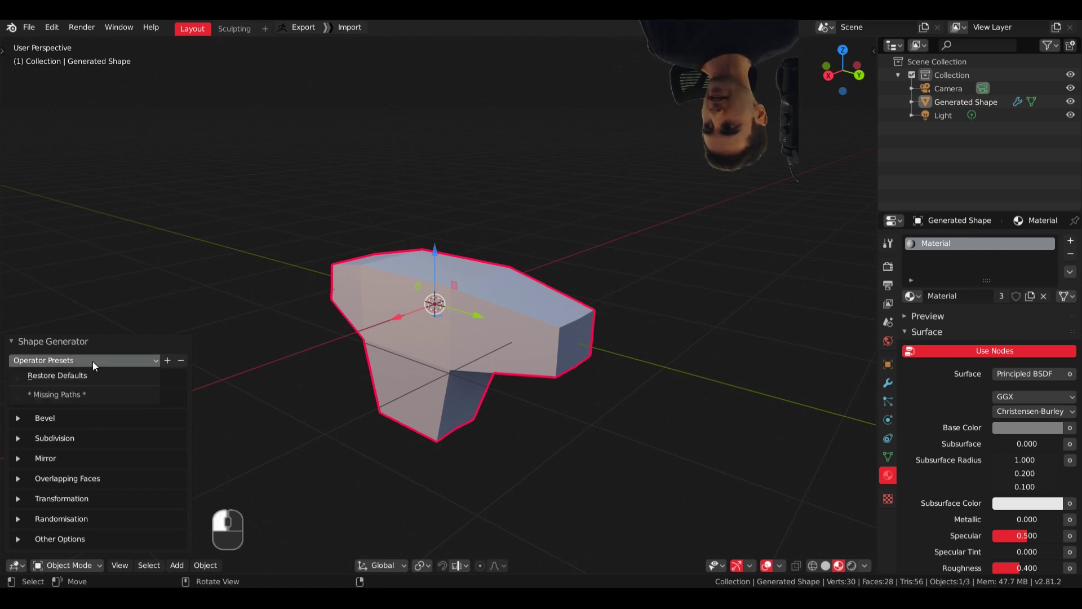
{"action": "left_click", "coordinate": [96, 358]}
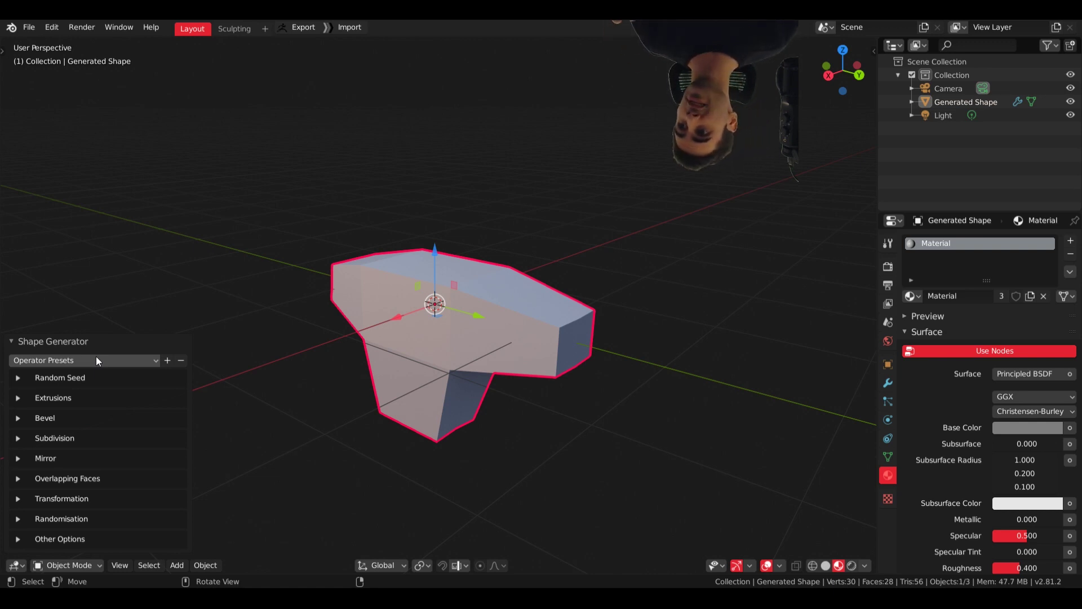
{"action": "left_click", "coordinate": [141, 377]}
{"action": "left_click_drag", "start_coordinate": [116, 378], "coordinate": [73, 376]}
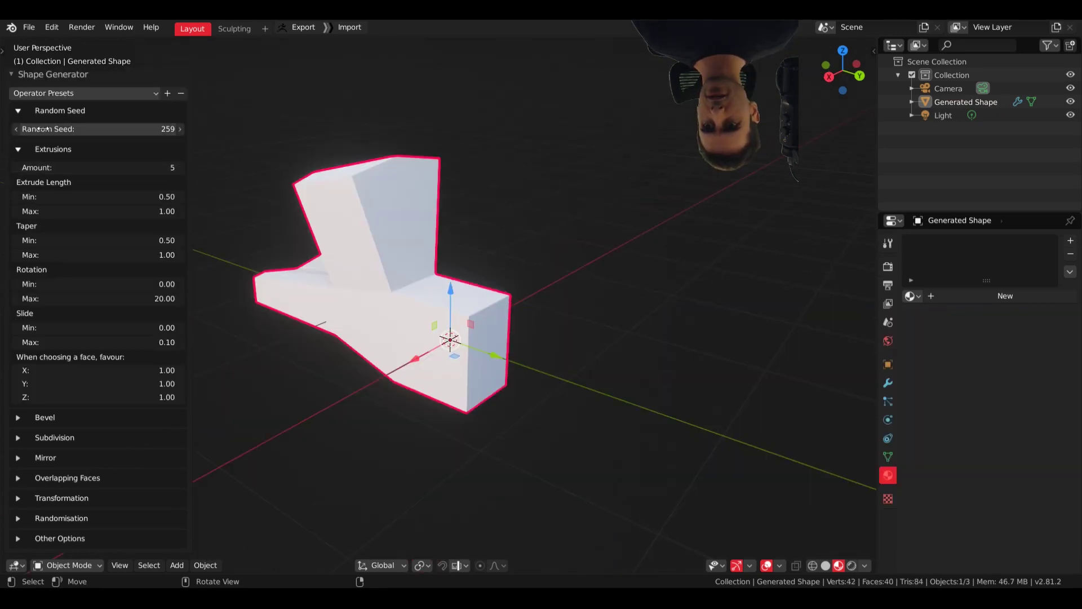
{"action": "left_click", "coordinate": [21, 150]}
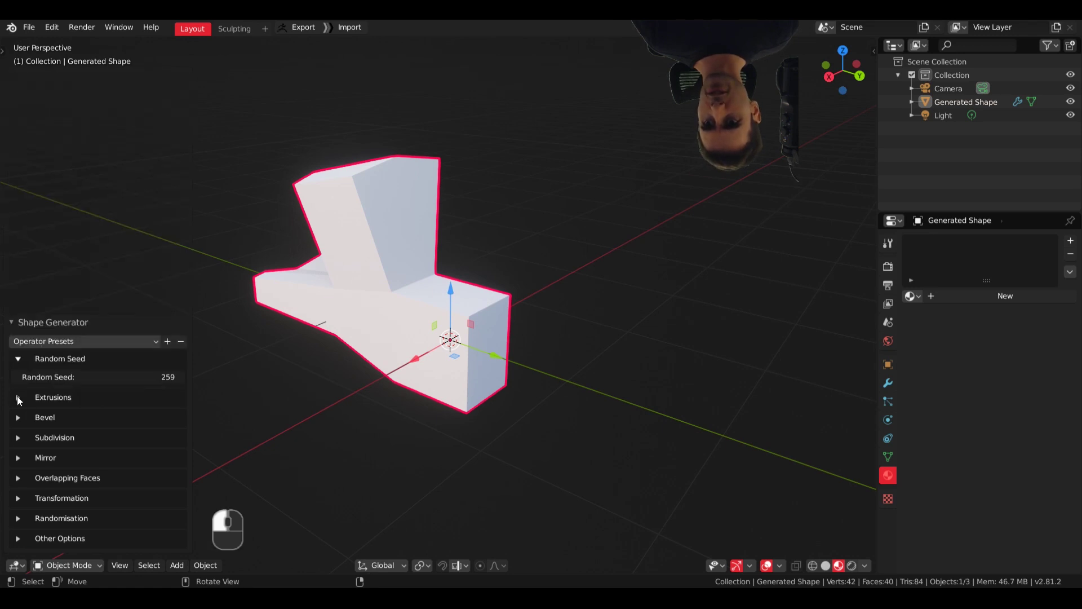
{"action": "left_click", "coordinate": [19, 360]}
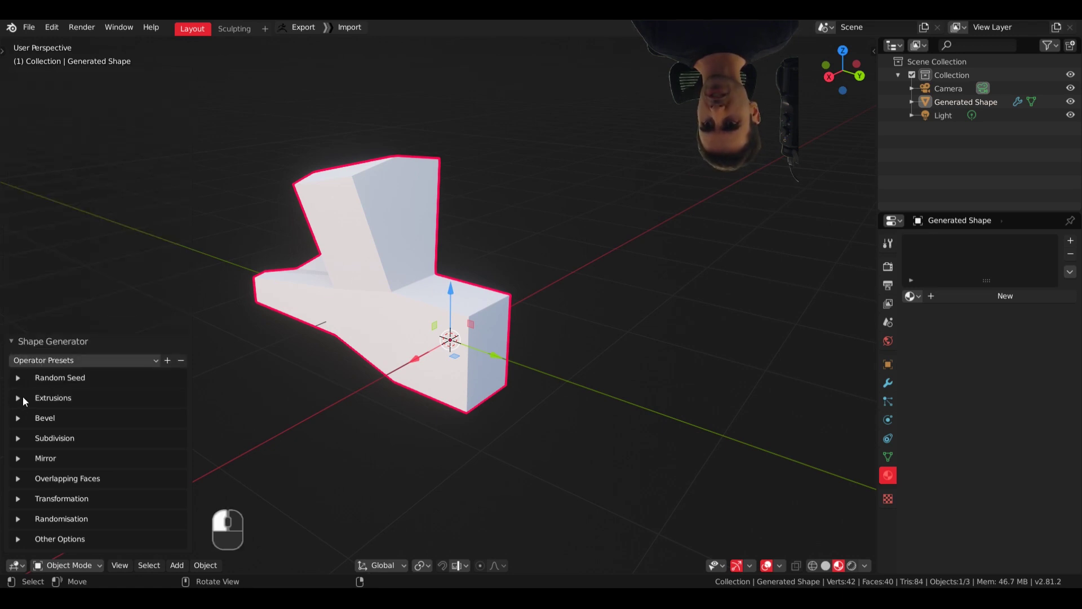
Increase the generated shape's extrusion amount to 20
{"action": "left_click", "coordinate": [23, 397]}
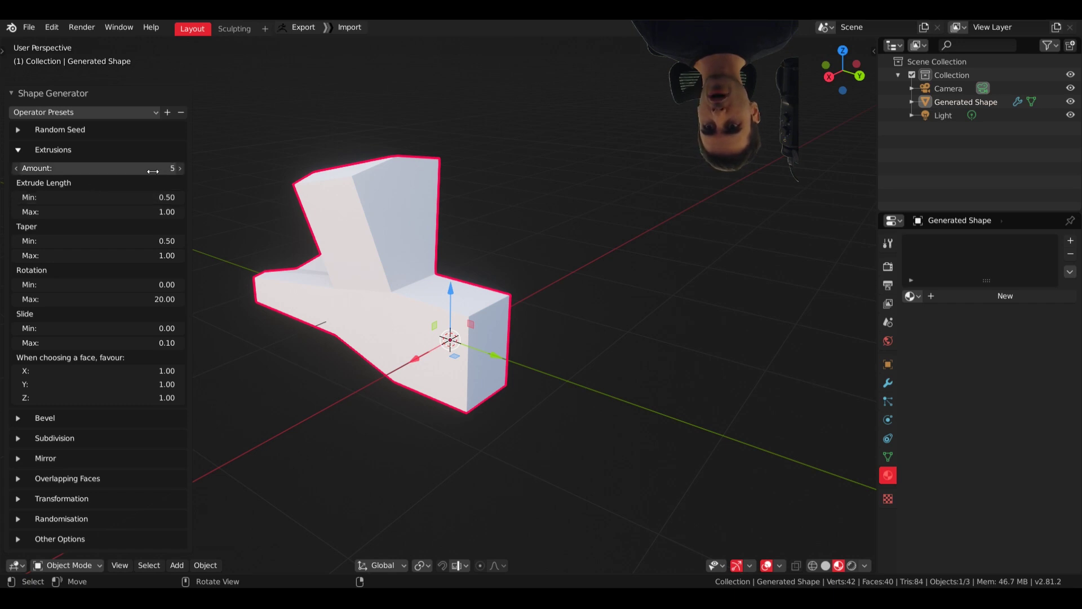
{"action": "left_click", "coordinate": [181, 169]}
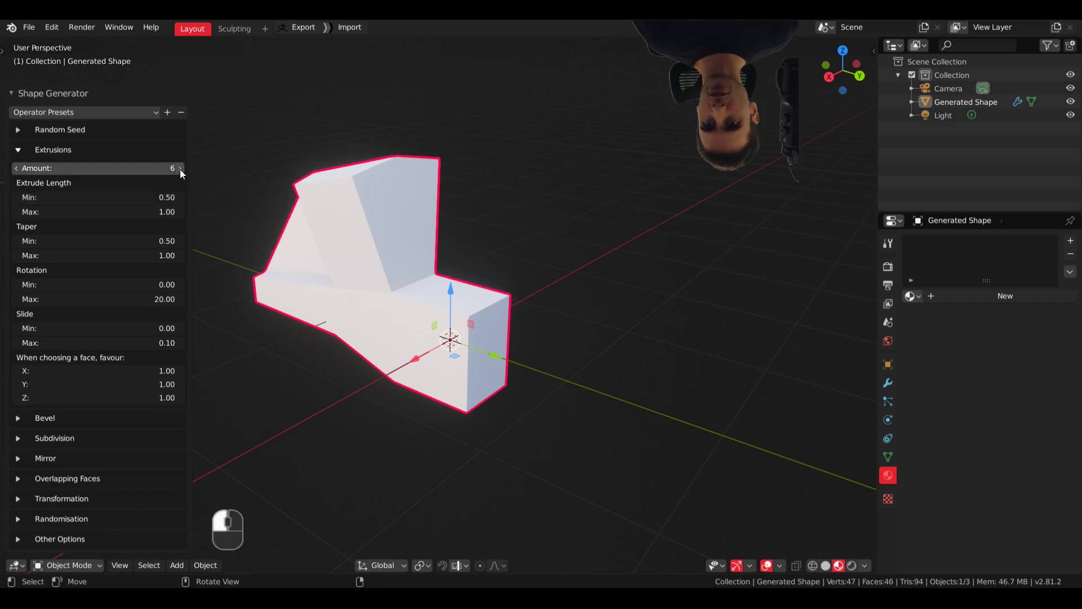
{"action": "left_click", "coordinate": [181, 169]}
{"action": "left_click", "coordinate": [180, 169]}
{"action": "left_click", "coordinate": [180, 169]}
{"action": "left_click", "coordinate": [181, 169]}
{"action": "left_click", "coordinate": [180, 169]}
{"action": "left_click", "coordinate": [180, 169]}
{"action": "left_click", "coordinate": [181, 169]}
{"action": "left_click", "coordinate": [181, 169]}
{"action": "left_click", "coordinate": [180, 169]}
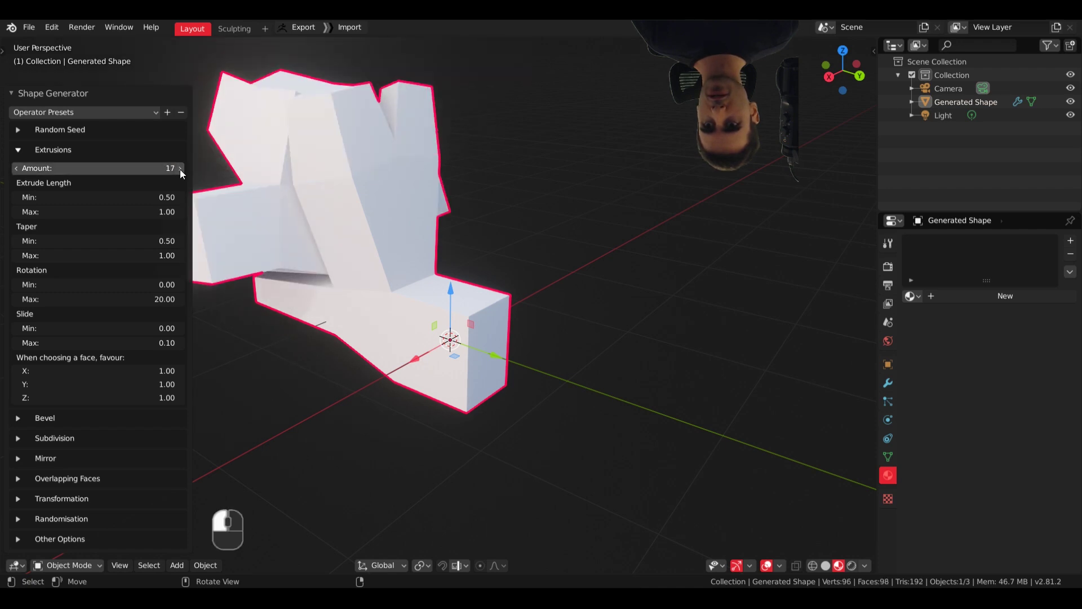
{"action": "left_click", "coordinate": [181, 169]}
{"action": "left_click", "coordinate": [180, 169]}
{"action": "left_click", "coordinate": [180, 169]}
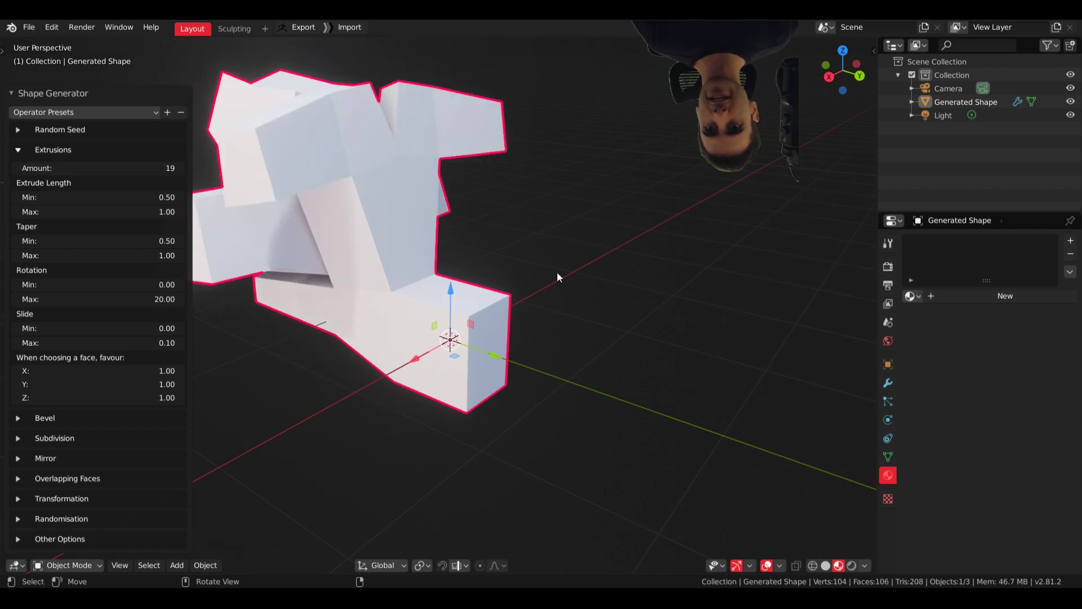
{"action": "middle_click_drag", "start_coordinate": [558, 272], "coordinate": [394, 236]}
{"action": "left_click", "coordinate": [180, 169]}
{"action": "middle_click_drag", "start_coordinate": [360, 169], "coordinate": [564, 260]}
{"action": "left_click", "coordinate": [17, 130]}
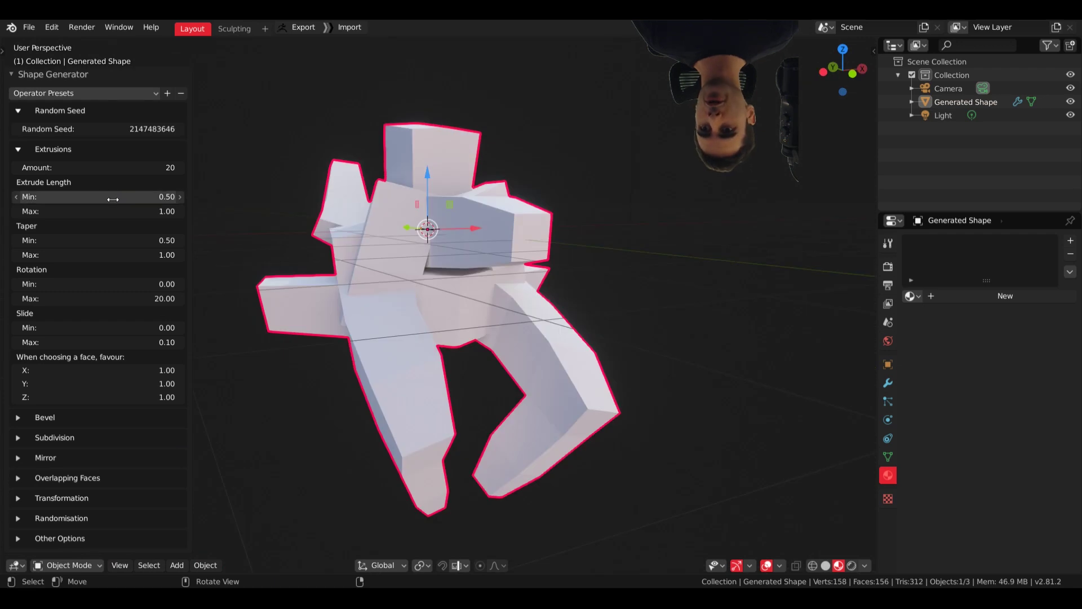
{"action": "left_click_drag", "start_coordinate": [111, 200], "coordinate": [106, 242]}
{"action": "left_click_drag", "start_coordinate": [84, 284], "coordinate": [790, 265]}
Move the generated shape about 0.18 m along X and -0.09 m along Y, and undo the move
{"action": "left_click_drag", "start_coordinate": [381, 269], "coordinate": [398, 271]}
{"action": "middle_click_drag", "start_coordinate": [590, 215], "coordinate": [528, 283]}
{"action": "key", "text": "ctrl+z"}
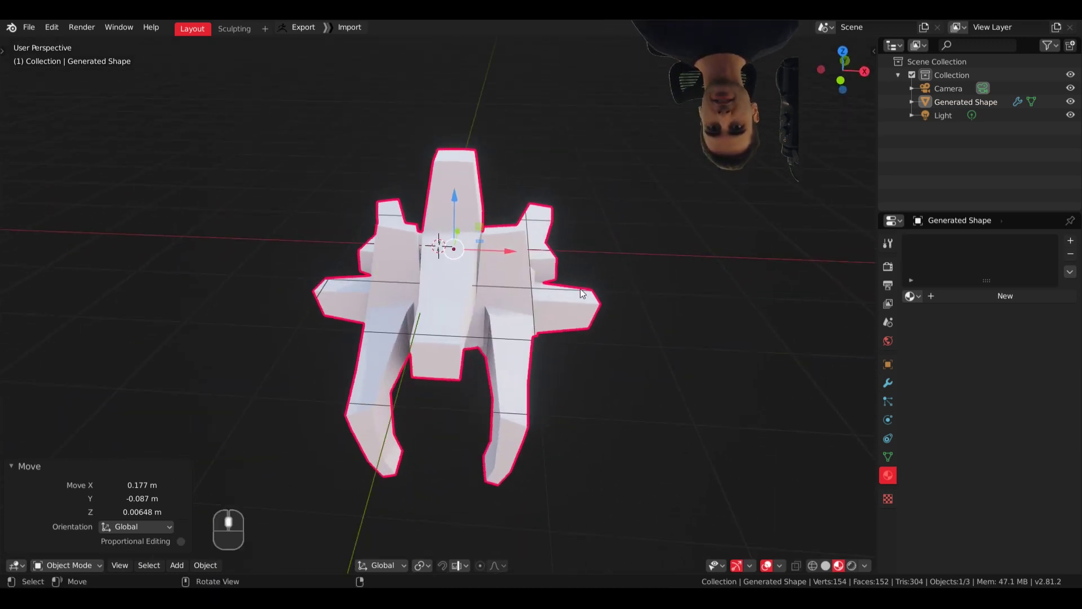
Try mirroring the generated shape on Y and on Z alone
{"action": "left_click", "coordinate": [18, 323]}
{"action": "left_click", "coordinate": [19, 323]}
{"action": "mouse_move", "coordinate": [235, 324]}
{"action": "middle_mouse_down"}
{"action": "mouse_move", "coordinate": [291, 320]}
{"action": "mouse_move", "coordinate": [226, 327]}
{"action": "middle_mouse_up"}
{"action": "left_click", "coordinate": [19, 324]}
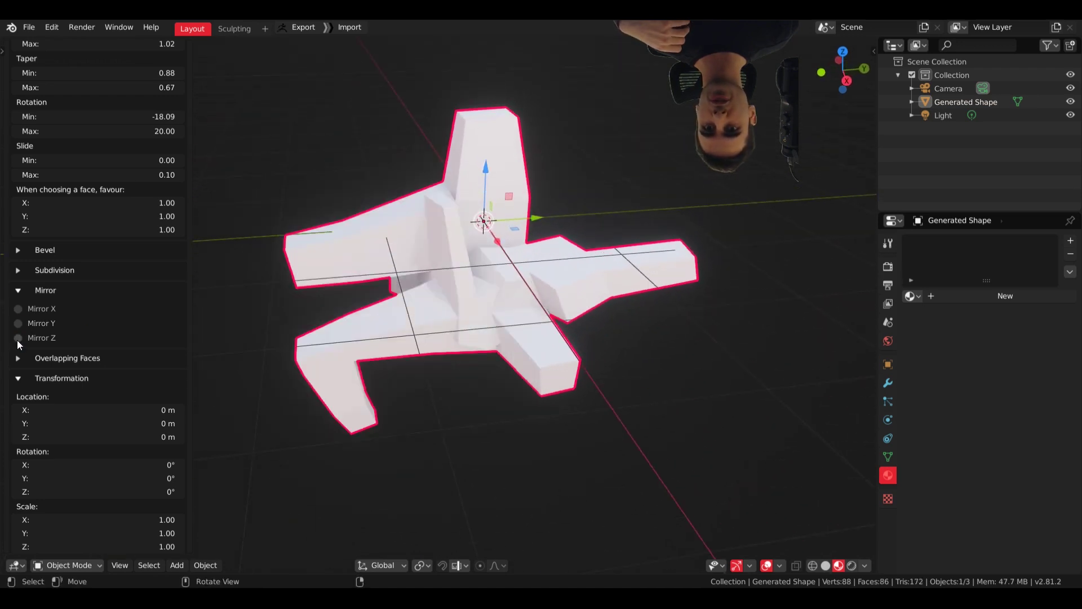
{"action": "left_click", "coordinate": [17, 338]}
{"action": "middle_click_drag", "start_coordinate": [293, 332], "coordinate": [359, 346]}
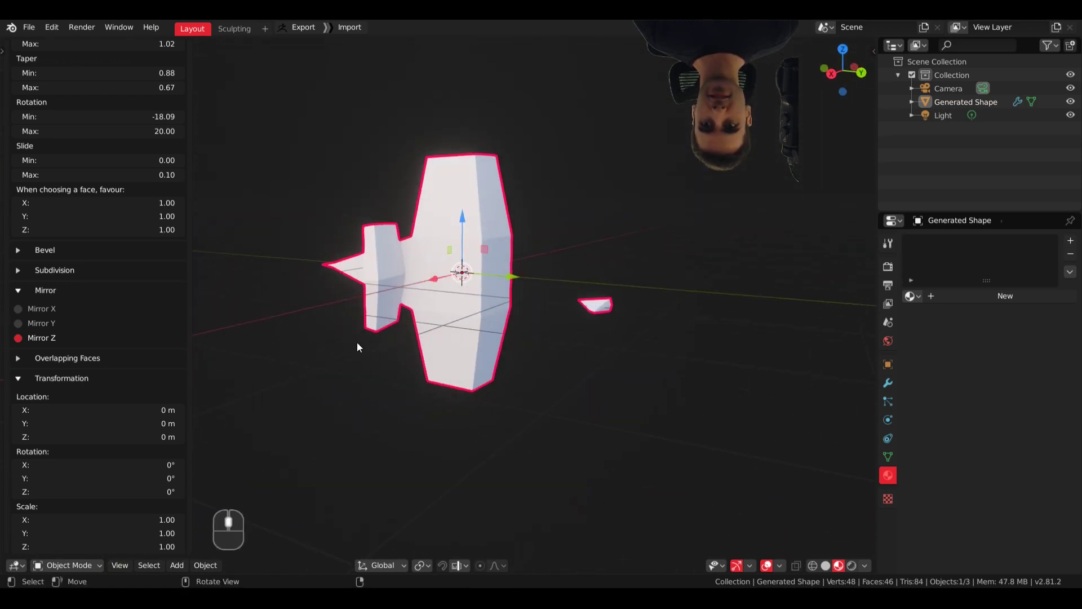
Turn off Mirror Z and mirror the generated shape on both X and Y
{"action": "left_click", "coordinate": [44, 340]}
{"action": "left_click", "coordinate": [35, 324]}
{"action": "left_click", "coordinate": [37, 308]}
{"action": "middle_click_drag", "start_coordinate": [225, 321], "coordinate": [357, 345]}
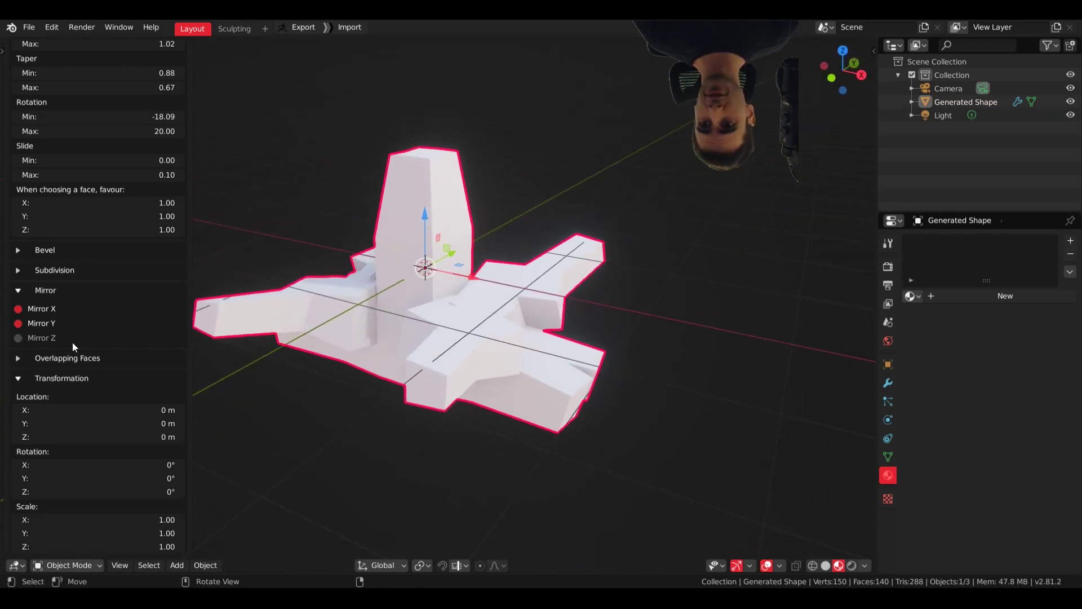
Set the extrusion slide minimum to 0.25 and maximum to -0.33
{"action": "scroll", "coordinate": [72, 343], "scroll_direction": "up", "scroll_amount": 5}
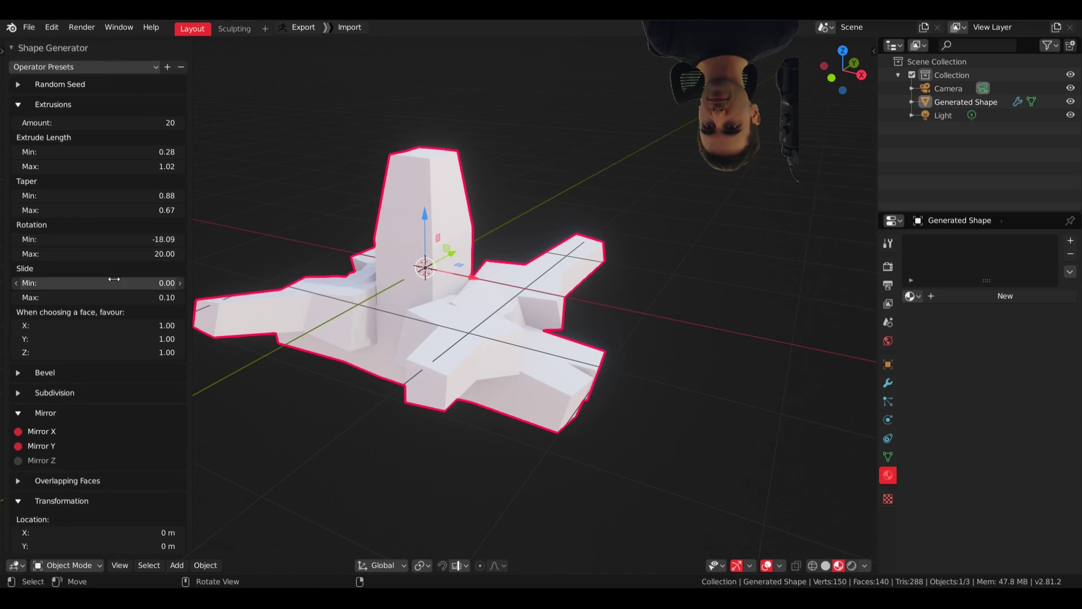
{"action": "left_click_drag", "start_coordinate": [105, 285], "coordinate": [88, 284]}
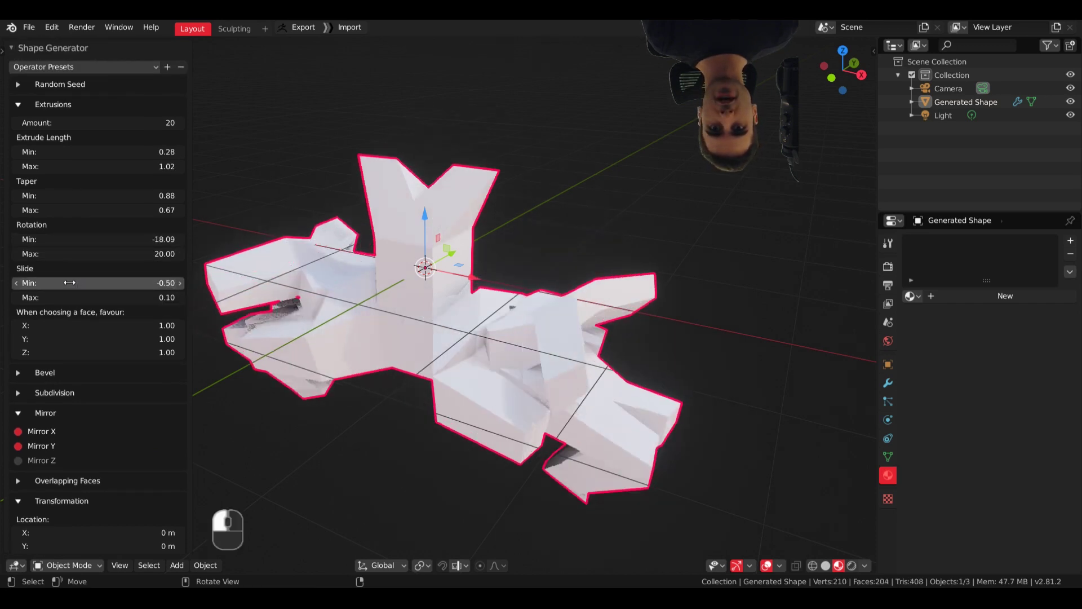
{"action": "mouse_move", "coordinate": [69, 283]}
{"action": "left_mouse_down"}
{"action": "mouse_move", "coordinate": [91, 292]}
{"action": "mouse_move", "coordinate": [37, 297]}
{"action": "mouse_move", "coordinate": [90, 284]}
{"action": "left_mouse_up"}
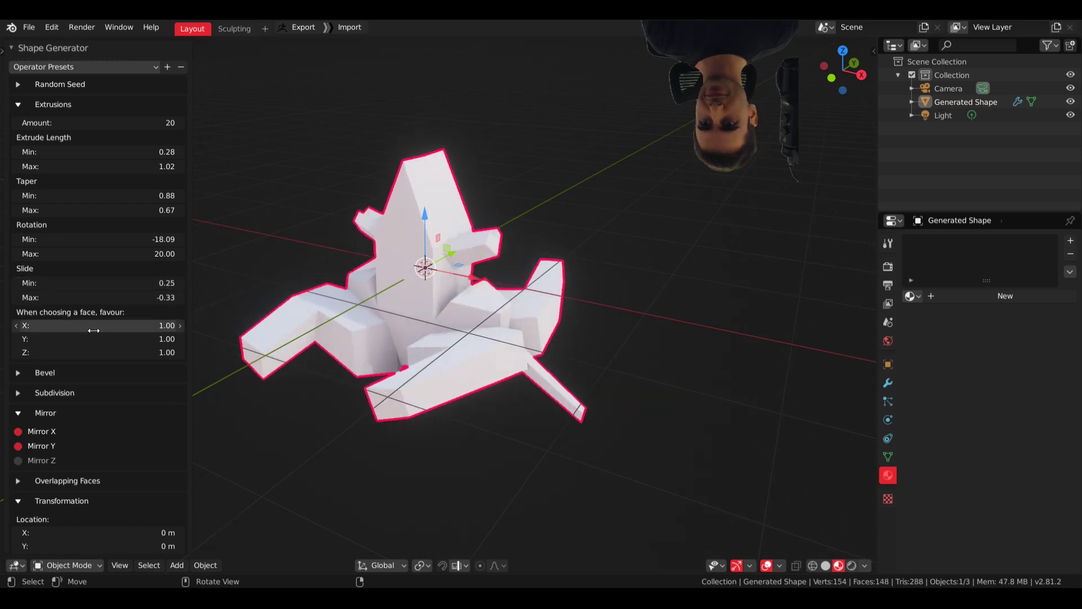
Set the face-choosing favour values to 0.67 for X and 0.40 for Z
{"action": "middle_click_drag", "start_coordinate": [195, 327], "coordinate": [228, 329]}
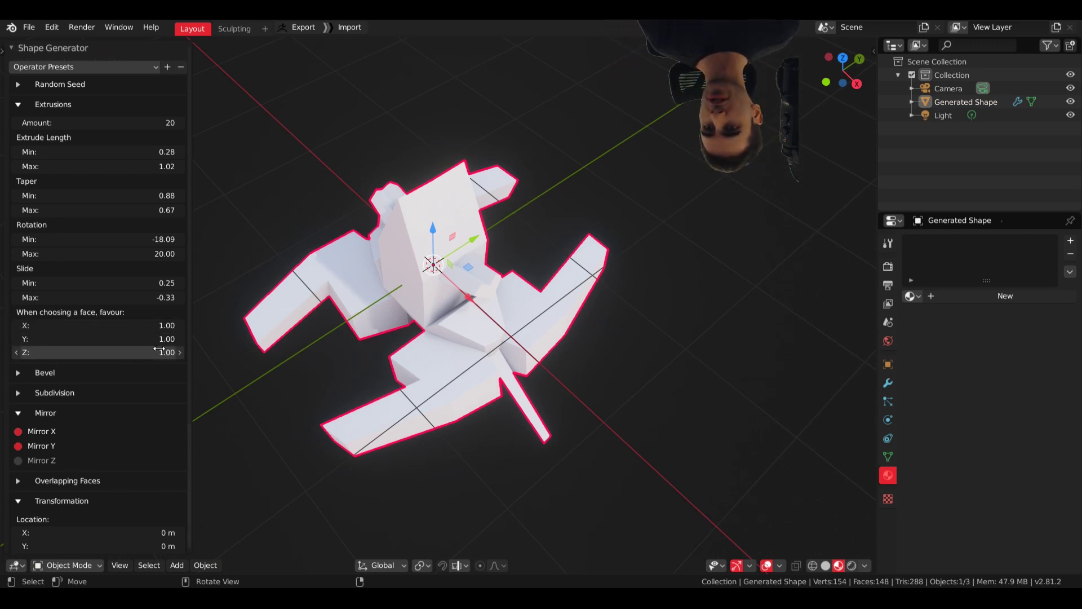
{"action": "left_click_drag", "start_coordinate": [136, 328], "coordinate": [128, 325]}
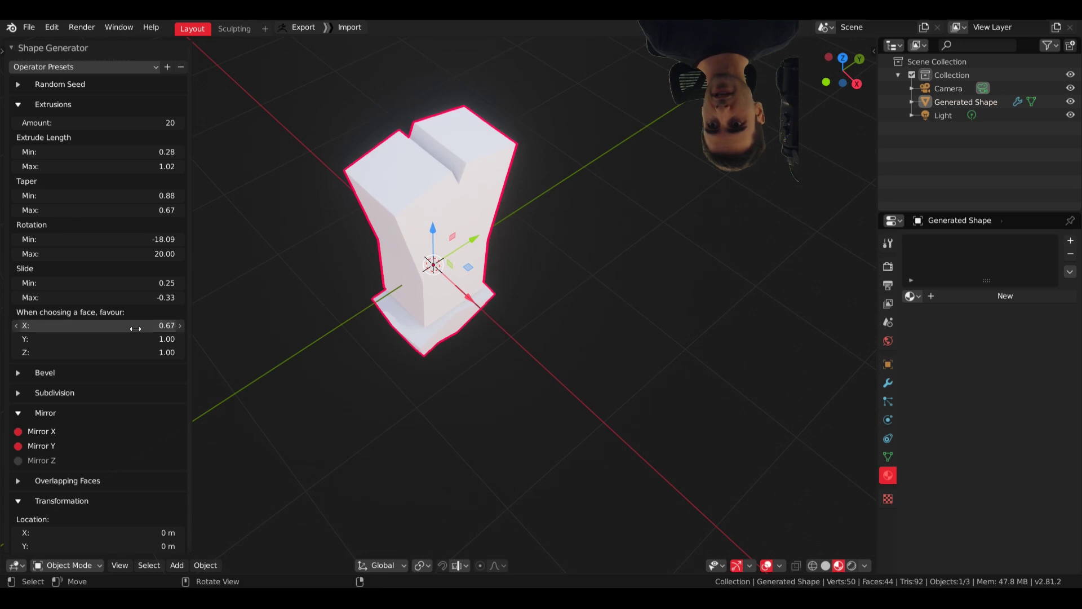
{"action": "middle_click_drag", "start_coordinate": [342, 331], "coordinate": [318, 317]}
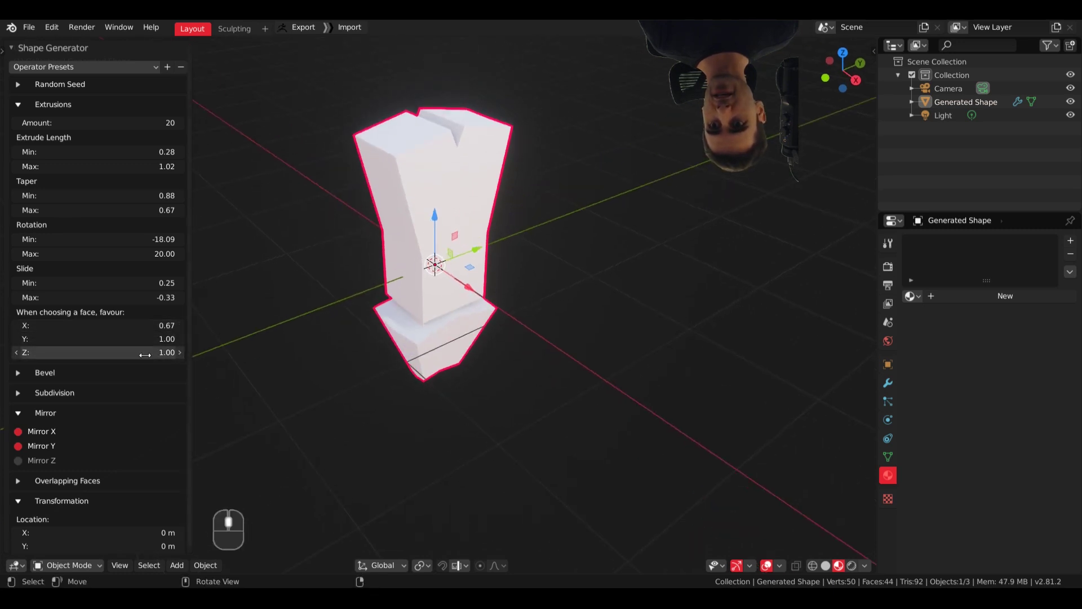
{"action": "left_click_drag", "start_coordinate": [142, 354], "coordinate": [132, 352]}
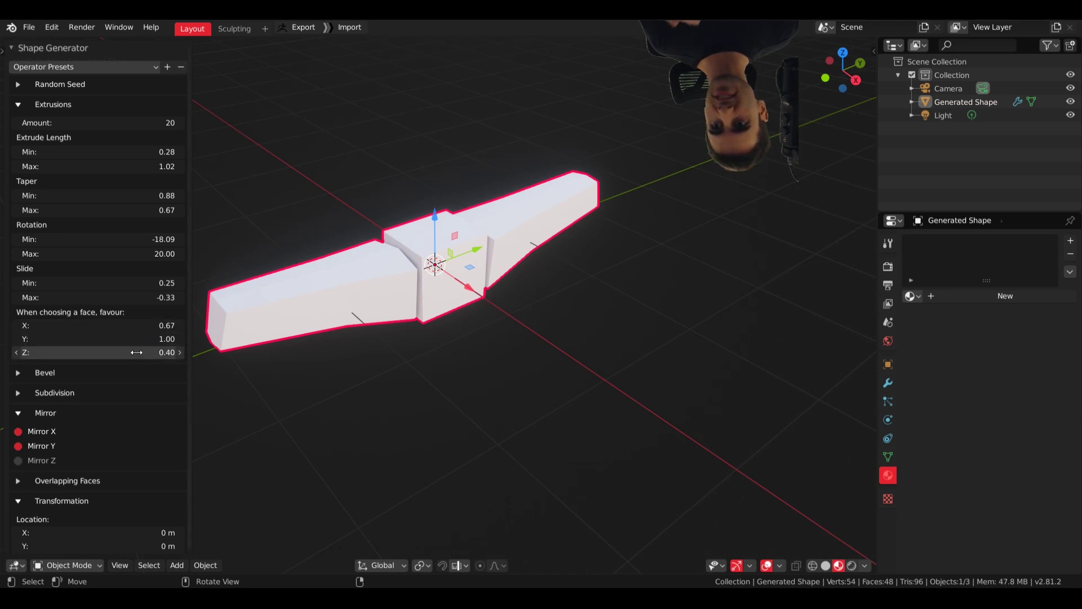
{"action": "middle_click_drag", "start_coordinate": [526, 309], "coordinate": [248, 270]}
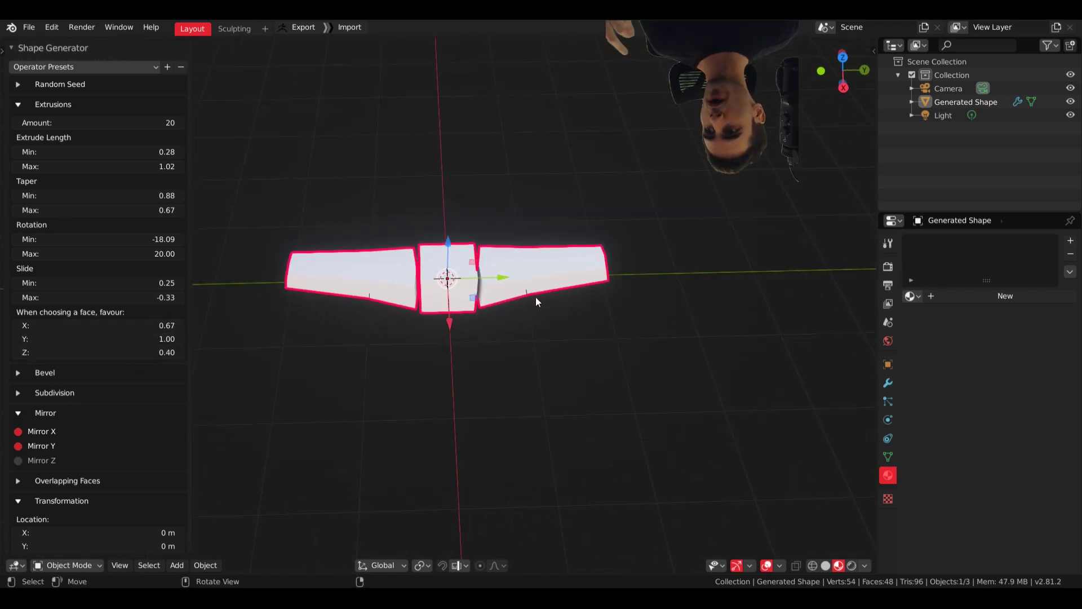
{"action": "middle_click_drag", "start_coordinate": [530, 299], "coordinate": [676, 248]}
{"action": "scroll", "coordinate": [628, 326], "scroll_direction": "up", "scroll_amount": 3}
{"action": "middle_click", "coordinate": [98, 96]}
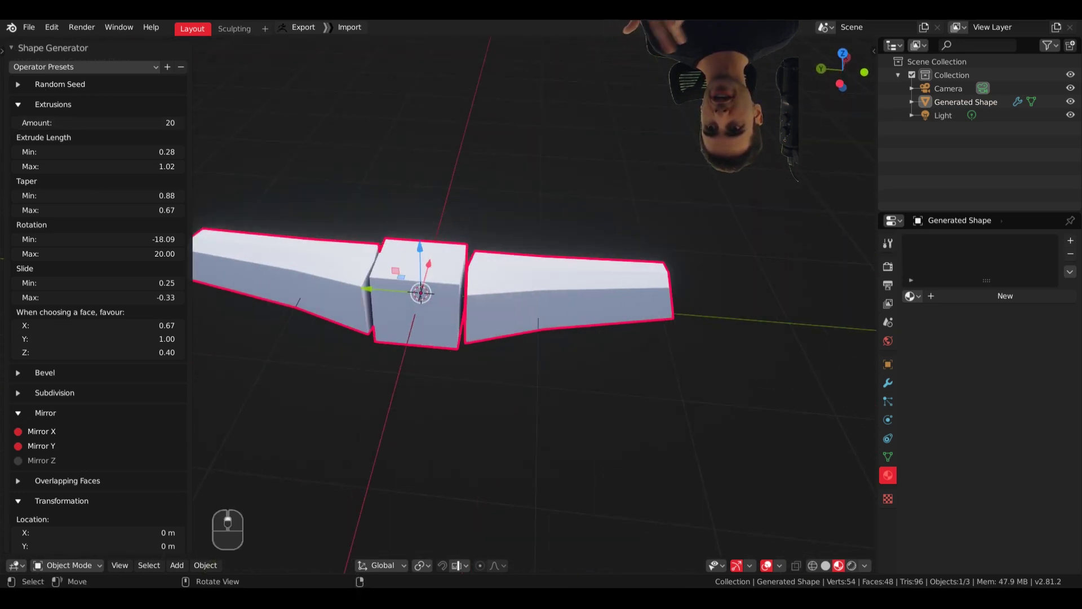
{"action": "left_click", "coordinate": [17, 85]}
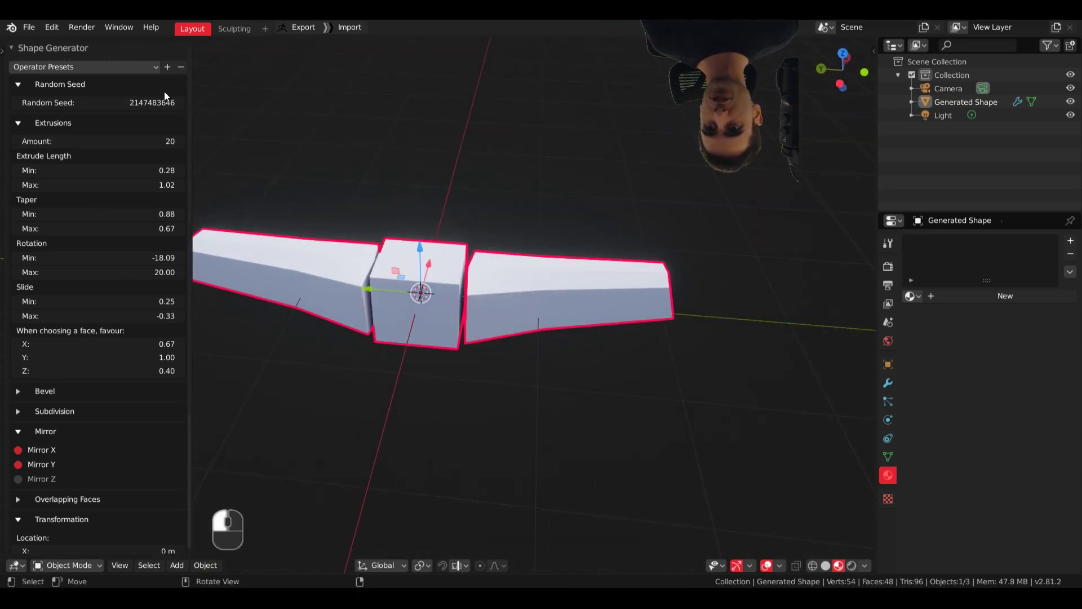
{"action": "left_click", "coordinate": [14, 104]}
{"action": "left_click", "coordinate": [15, 104]}
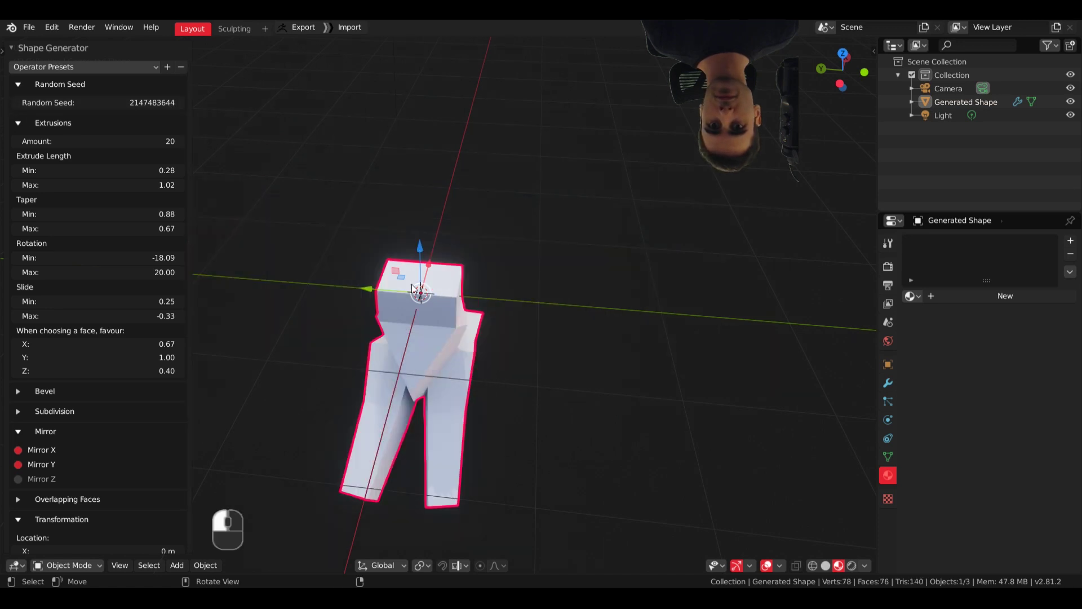
{"action": "middle_click_drag", "start_coordinate": [237, 243], "coordinate": [314, 244]}
{"action": "left_click", "coordinate": [16, 103]}
{"action": "middle_click_drag", "start_coordinate": [453, 219], "coordinate": [29, 124]}
{"action": "left_click", "coordinate": [16, 103]}
Enable Subdivision Surface for the generated shape
{"action": "middle_click_drag", "start_coordinate": [404, 294], "coordinate": [485, 361]}
{"action": "scroll", "coordinate": [18, 188], "scroll_direction": "down", "scroll_amount": 8}
{"action": "left_click", "coordinate": [18, 186]}
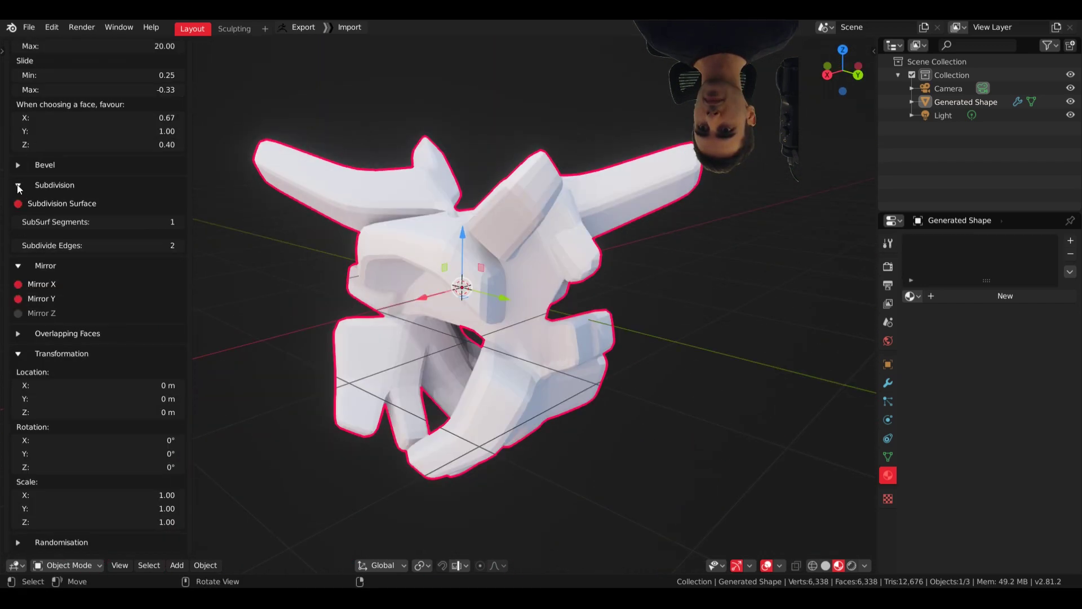
{"action": "left_click", "coordinate": [21, 186]}
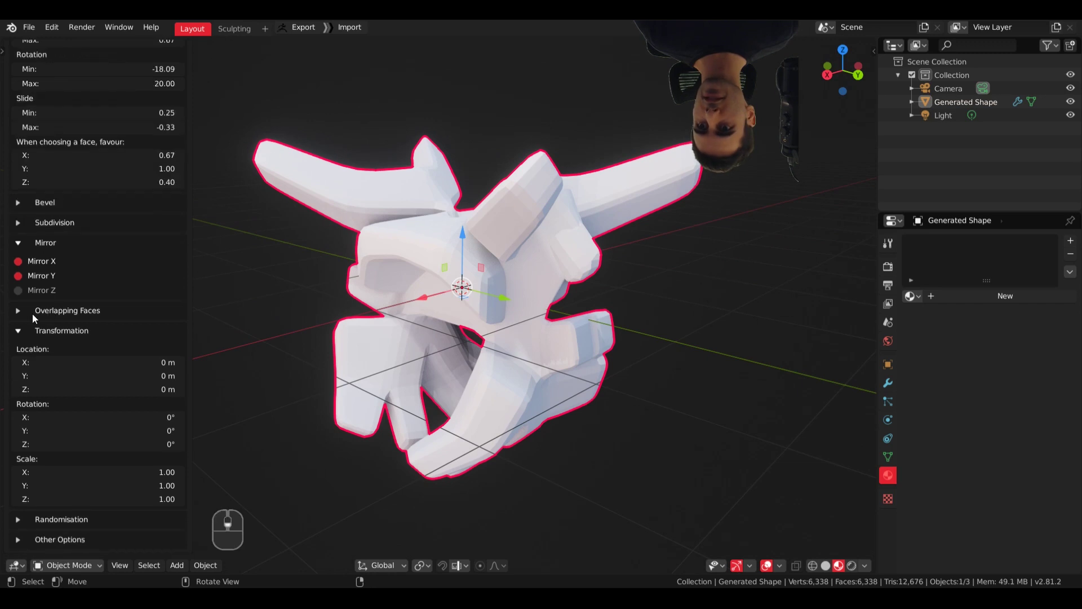
Collapse the transformation and mirror settings and turn on prevention of face overlaps for the generated shape
{"action": "left_click", "coordinate": [17, 325]}
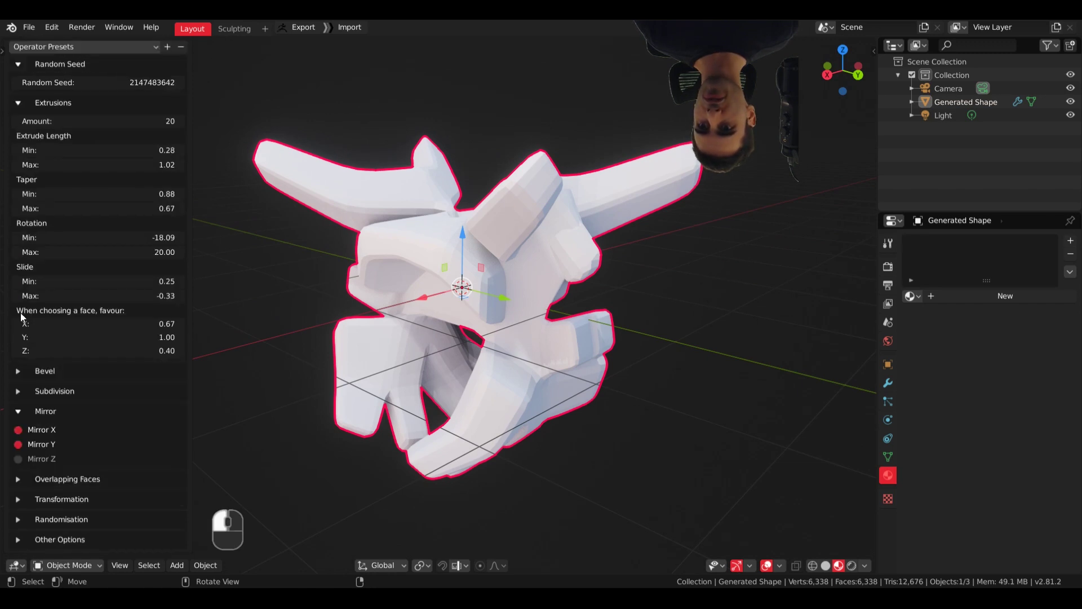
{"action": "left_click", "coordinate": [18, 412]}
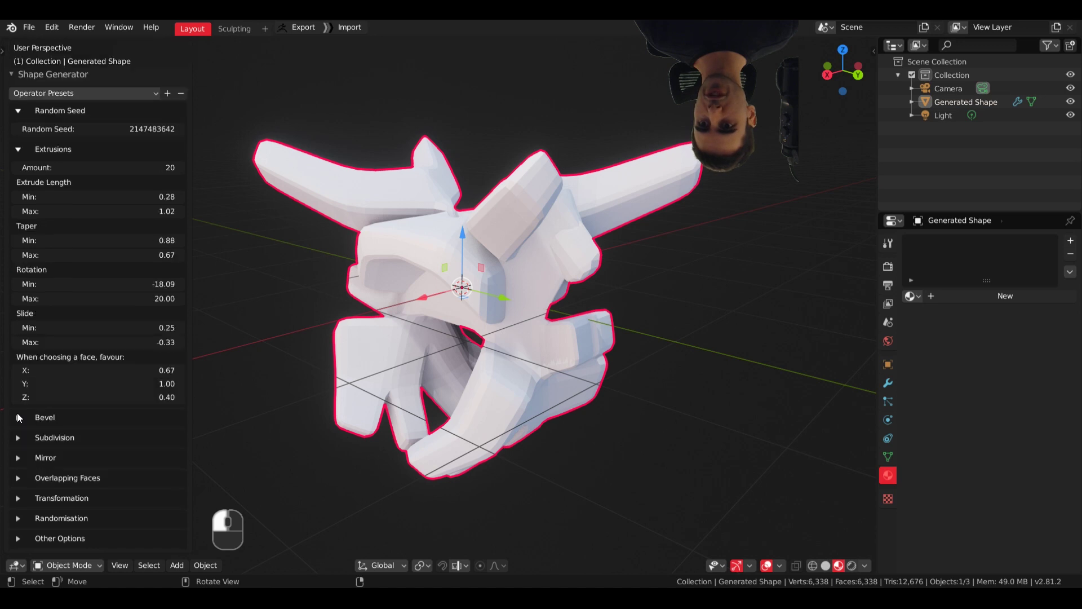
{"action": "left_click", "coordinate": [19, 480]}
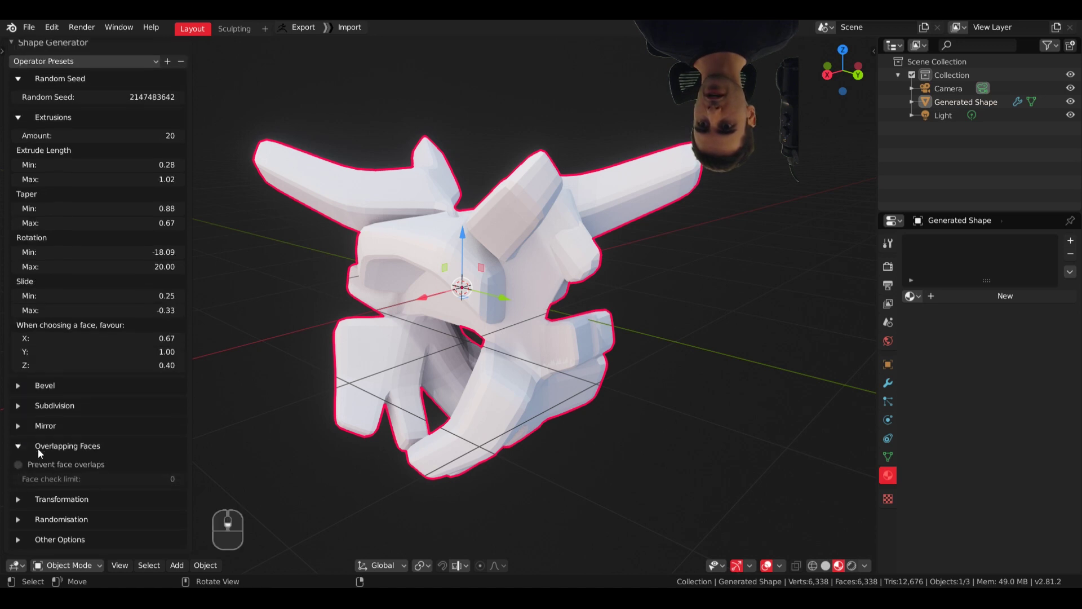
{"action": "middle_click_drag", "start_coordinate": [498, 322], "coordinate": [490, 384]}
{"action": "left_click", "coordinate": [18, 465]}
{"action": "middle_click_drag", "start_coordinate": [572, 358], "coordinate": [506, 387]}
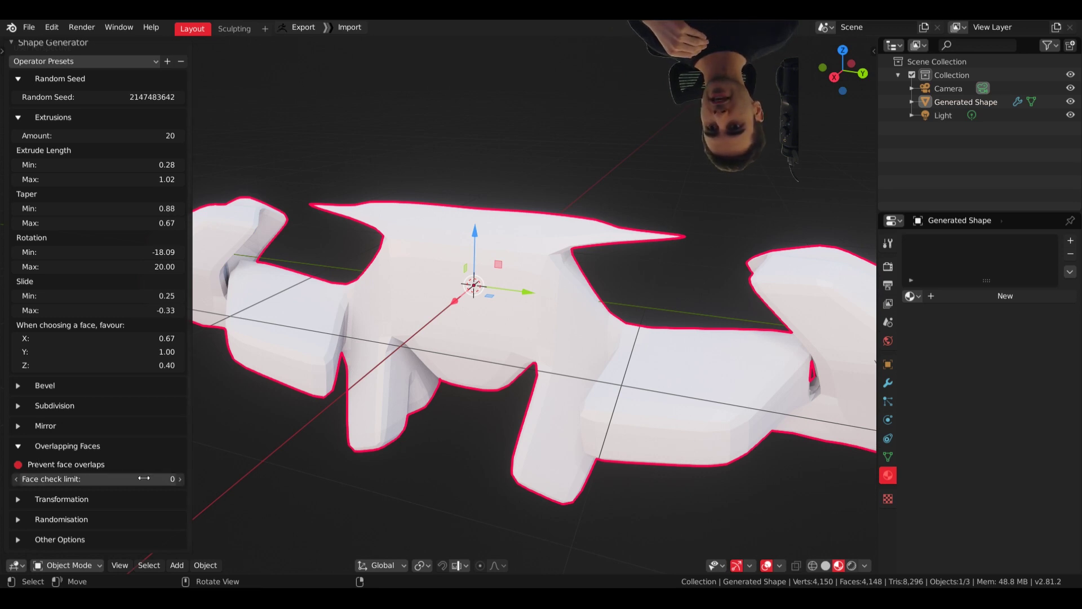
Try raising the face check limit for overlap prevention
{"action": "left_click", "coordinate": [180, 479]}
{"action": "left_click", "coordinate": [179, 479]}
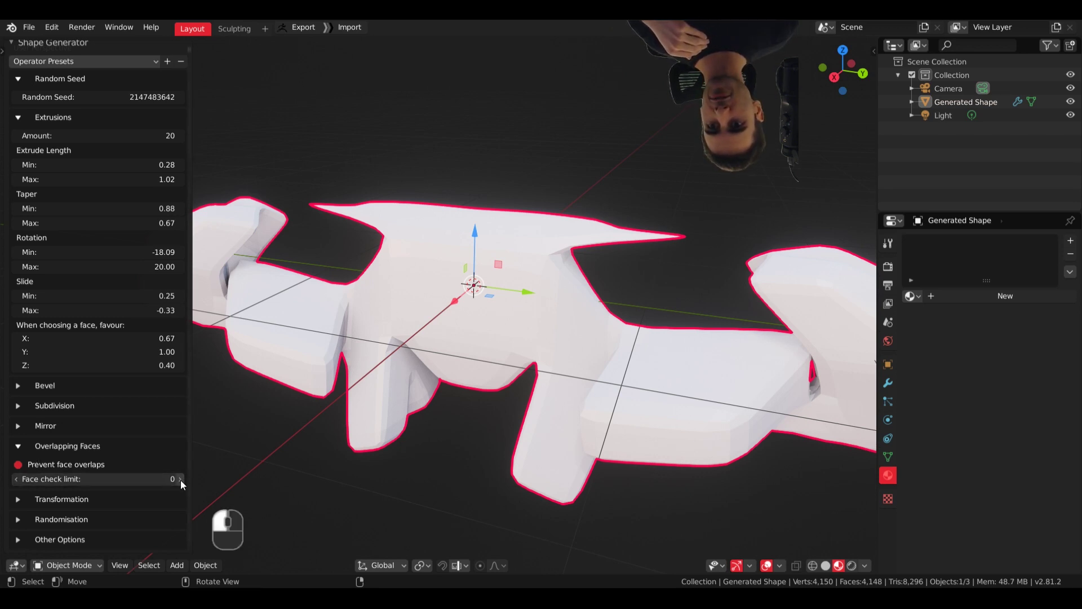
{"action": "left_click", "coordinate": [181, 479]}
{"action": "left_click", "coordinate": [181, 479]}
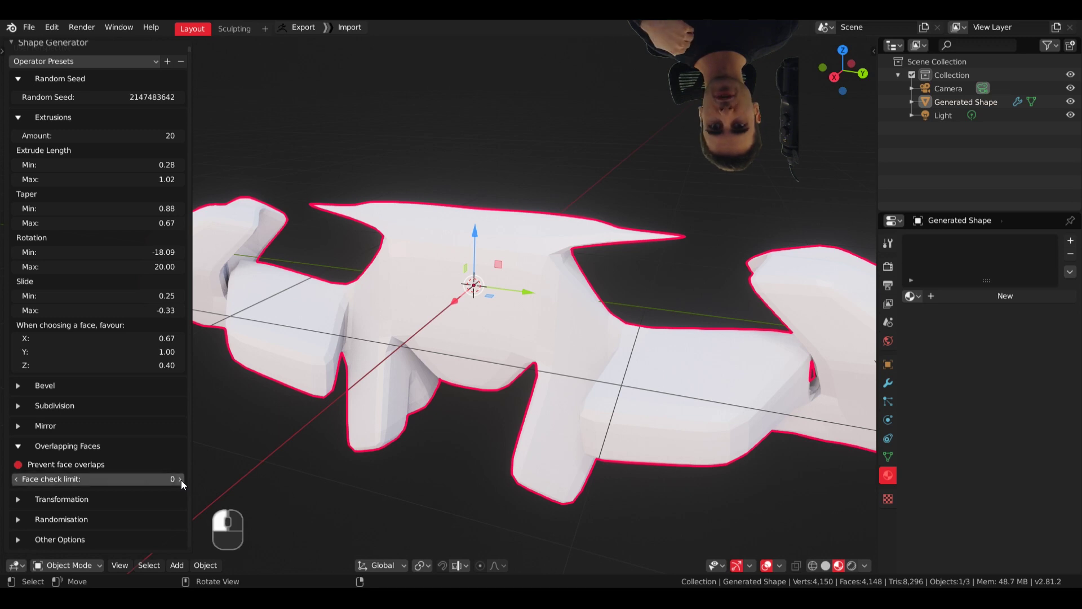
Reduce the generated shape's extrusion amount to 4
{"action": "scroll", "coordinate": [107, 238], "scroll_direction": "up", "scroll_amount": 1}
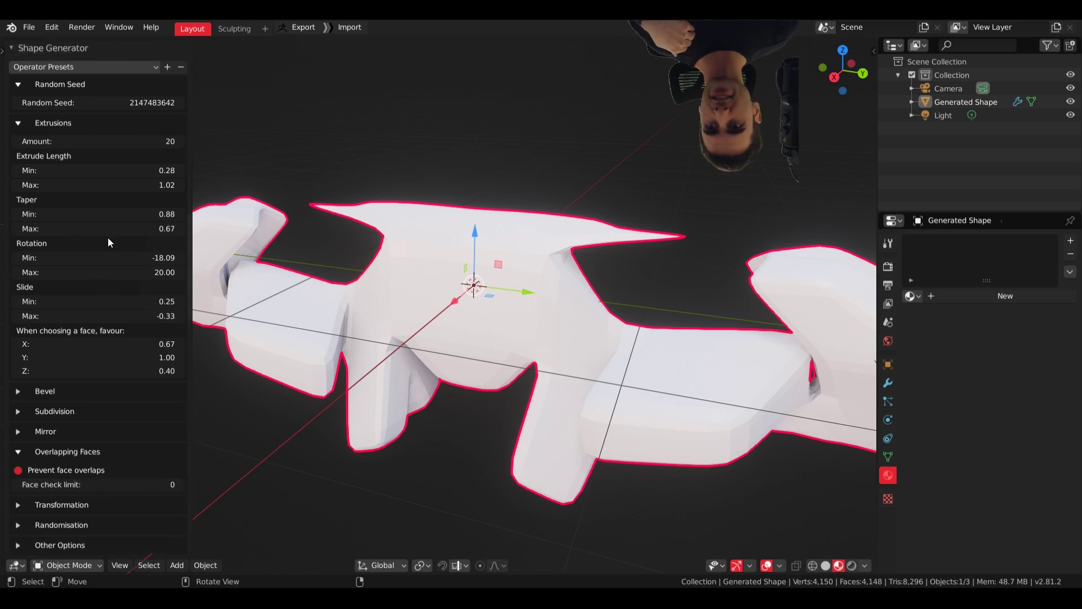
{"action": "left_click", "coordinate": [15, 142]}
{"action": "left_click", "coordinate": [16, 142]}
{"action": "left_click", "coordinate": [15, 142]}
{"action": "left_click", "coordinate": [16, 142]}
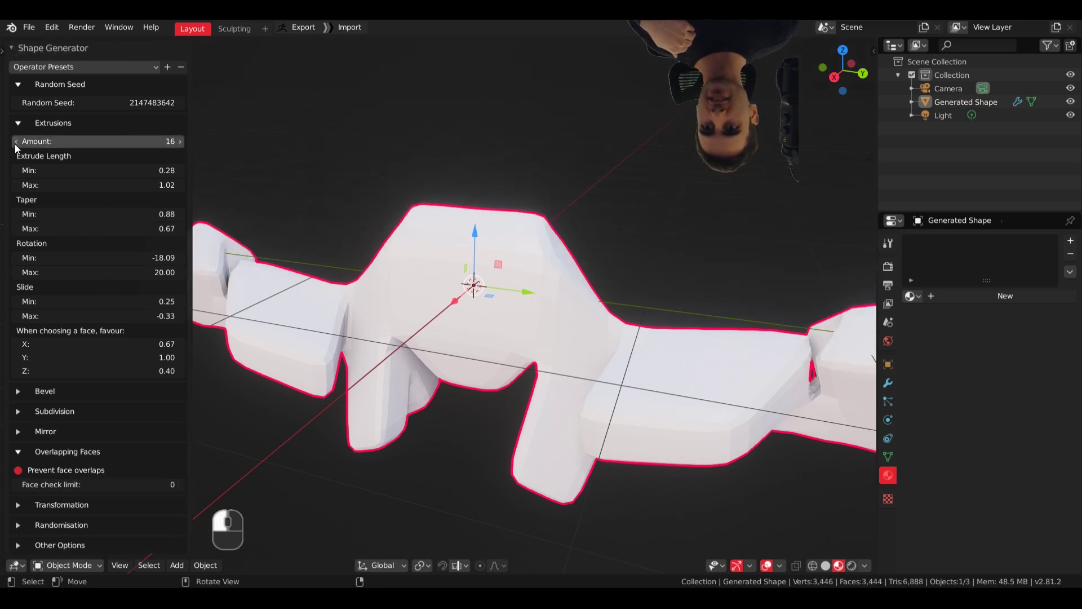
{"action": "left_click", "coordinate": [16, 142]}
{"action": "left_click", "coordinate": [16, 142]}
{"action": "left_click", "coordinate": [16, 142]}
{"action": "left_click", "coordinate": [16, 142]}
{"action": "left_click", "coordinate": [16, 142]}
{"action": "left_click", "coordinate": [16, 146]}
{"action": "left_click", "coordinate": [16, 145]}
{"action": "left_click", "coordinate": [16, 145]}
{"action": "left_click", "coordinate": [15, 146]}
{"action": "left_click", "coordinate": [16, 146]}
{"action": "left_click", "coordinate": [16, 142]}
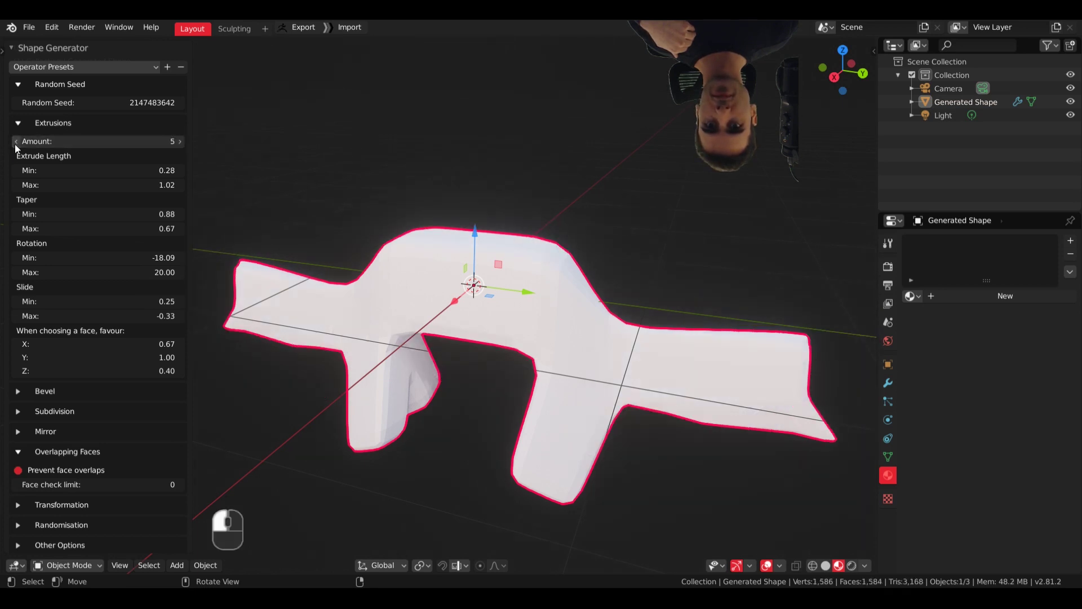
{"action": "left_click", "coordinate": [16, 142]}
{"action": "middle_click_drag", "start_coordinate": [505, 269], "coordinate": [598, 222]}
{"action": "left_click", "coordinate": [16, 103]}
{"action": "left_click", "coordinate": [16, 102]}
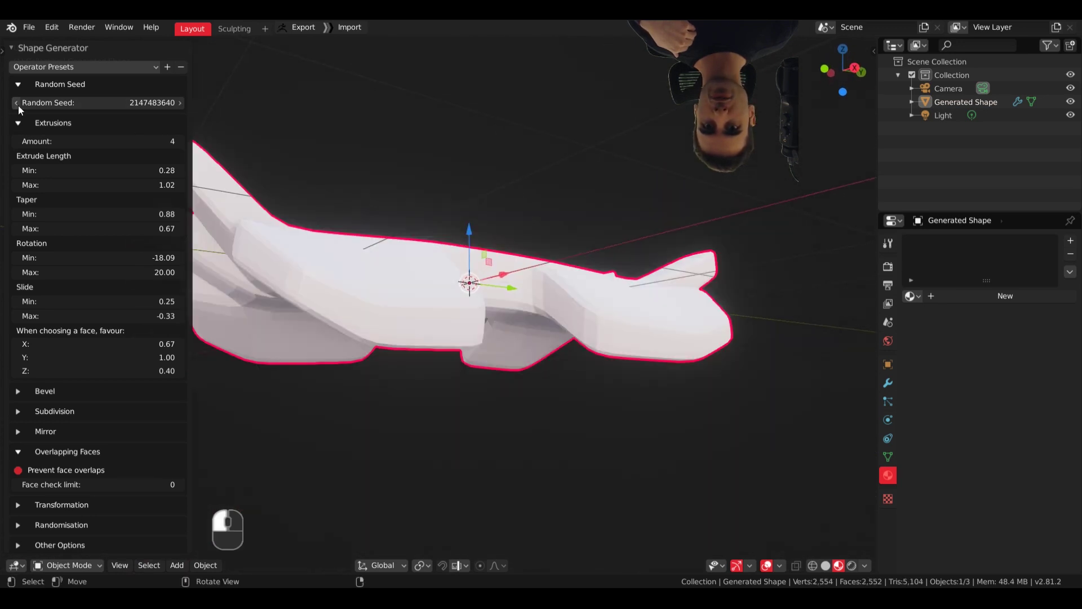
{"action": "middle_click_drag", "start_coordinate": [237, 214], "coordinate": [481, 397]}
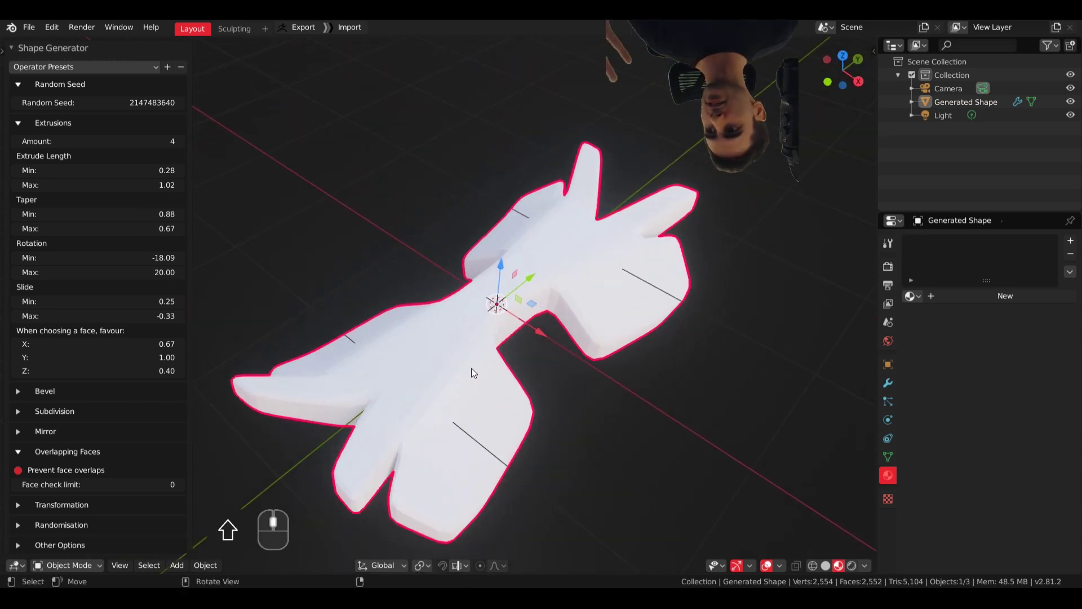
{"action": "middle_click_drag", "start_coordinate": [472, 368], "coordinate": [477, 347]}
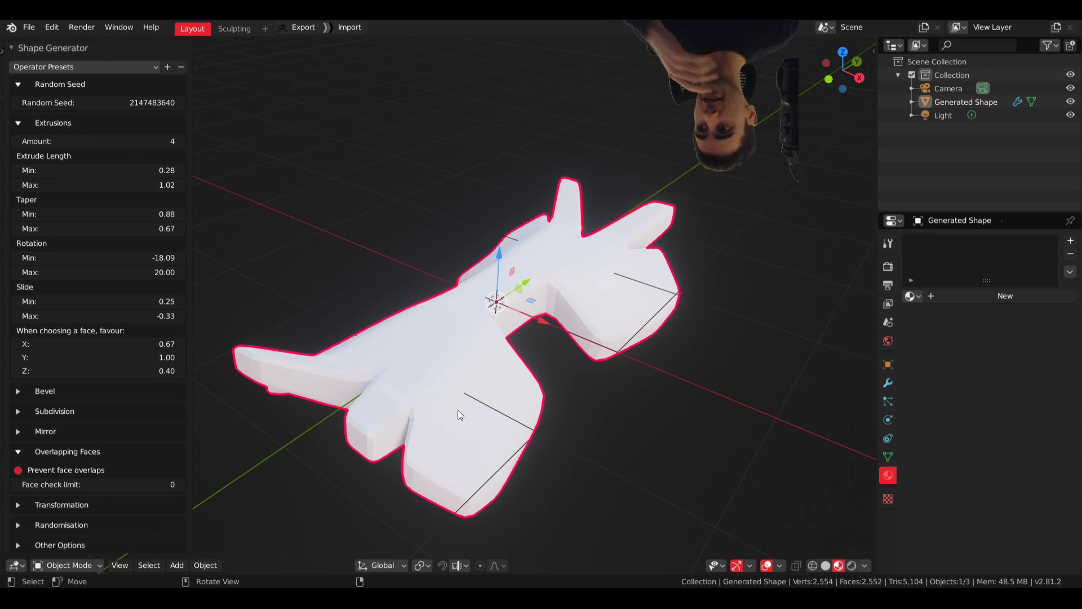
{"action": "middle_click_drag", "start_coordinate": [495, 346], "coordinate": [461, 337]}
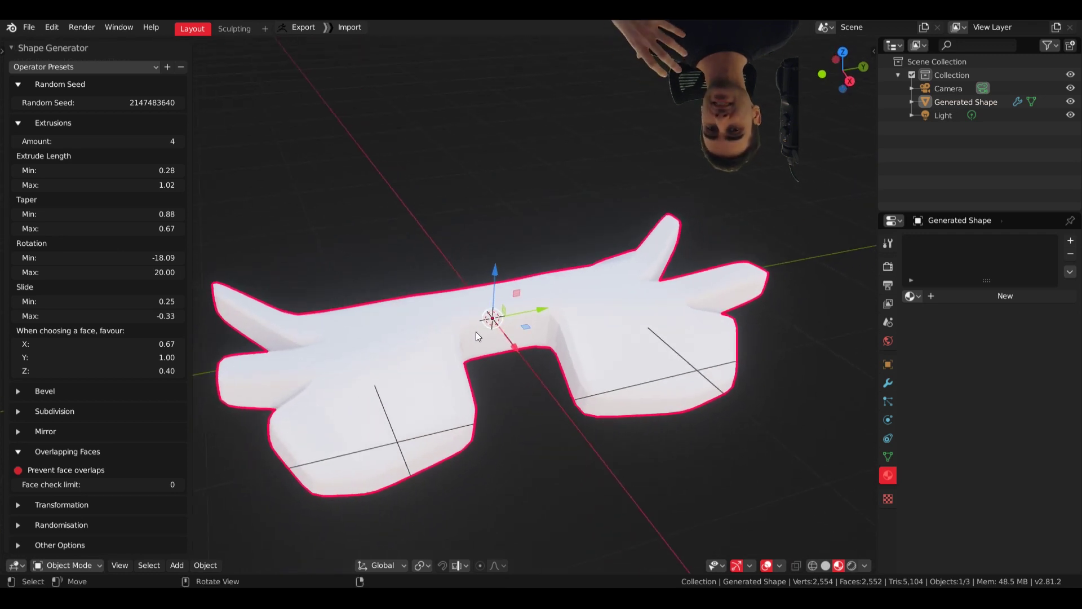
Save the current generator settings as an operator preset named Car_Frame and apply that preset to the shape
{"action": "left_click", "coordinate": [168, 67]}
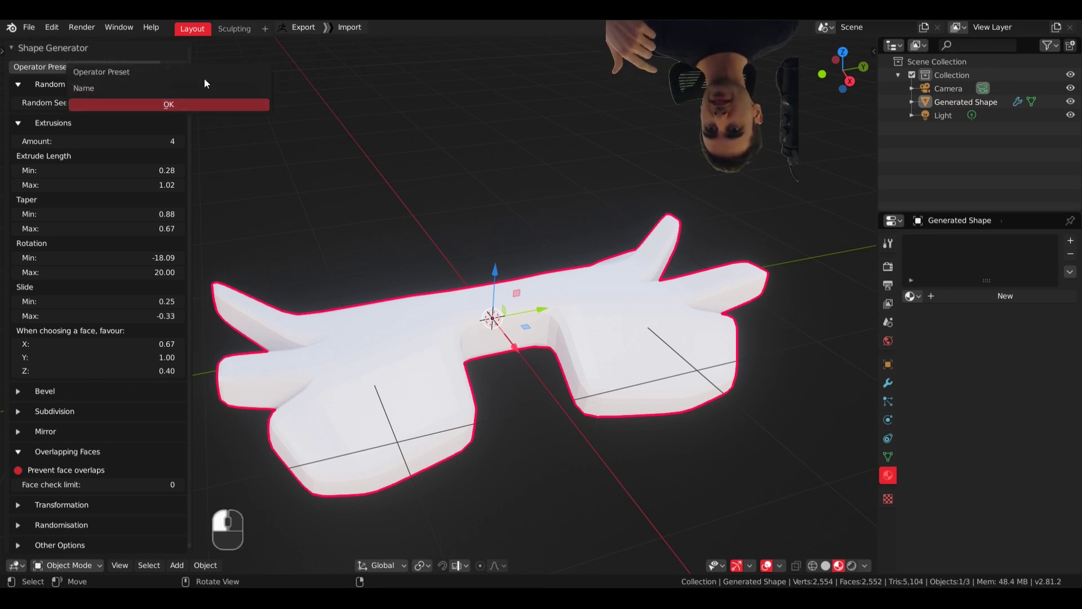
{"action": "left_click", "coordinate": [199, 88]}
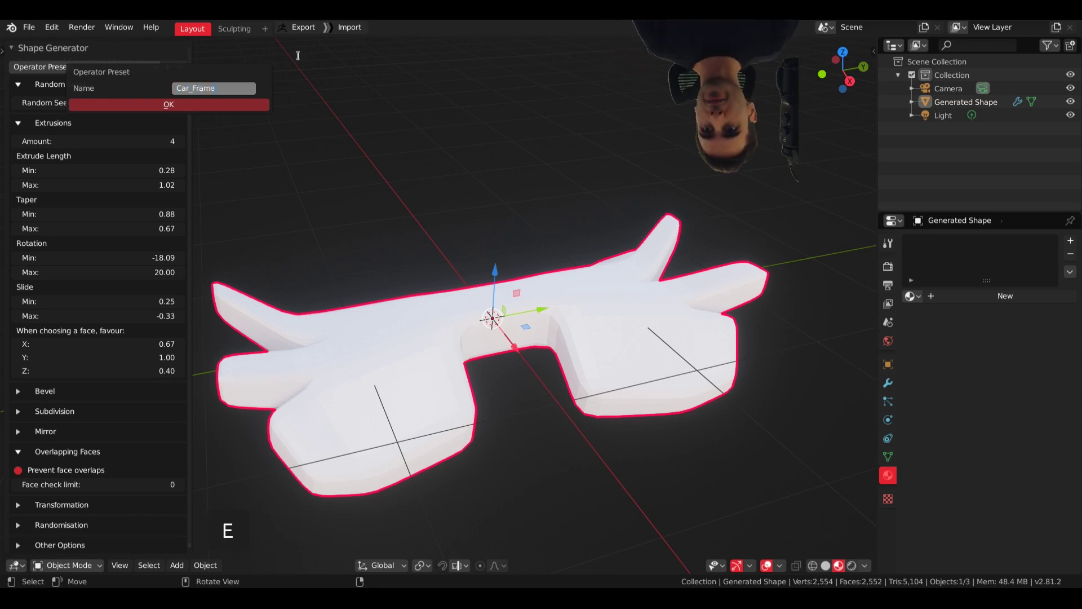
{"action": "left_click", "coordinate": [162, 105]}
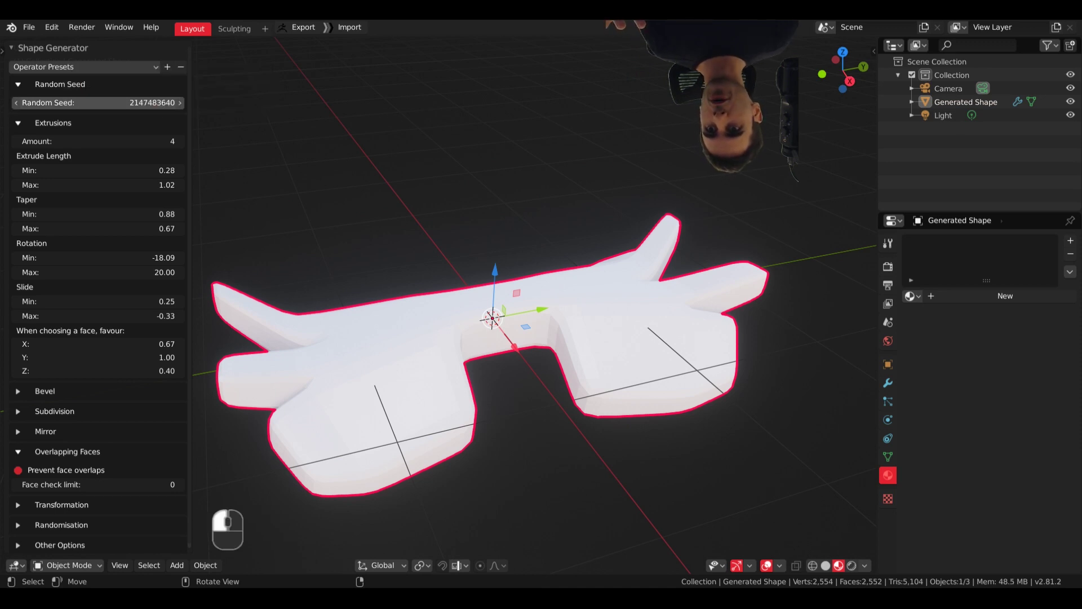
{"action": "left_click", "coordinate": [140, 67]}
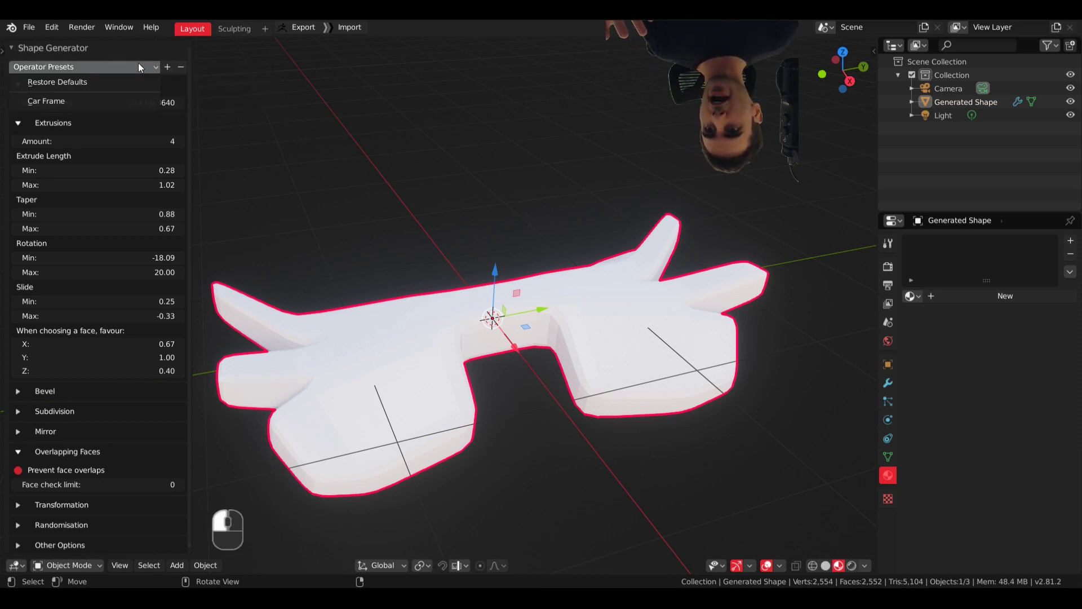
{"action": "left_click", "coordinate": [124, 106]}
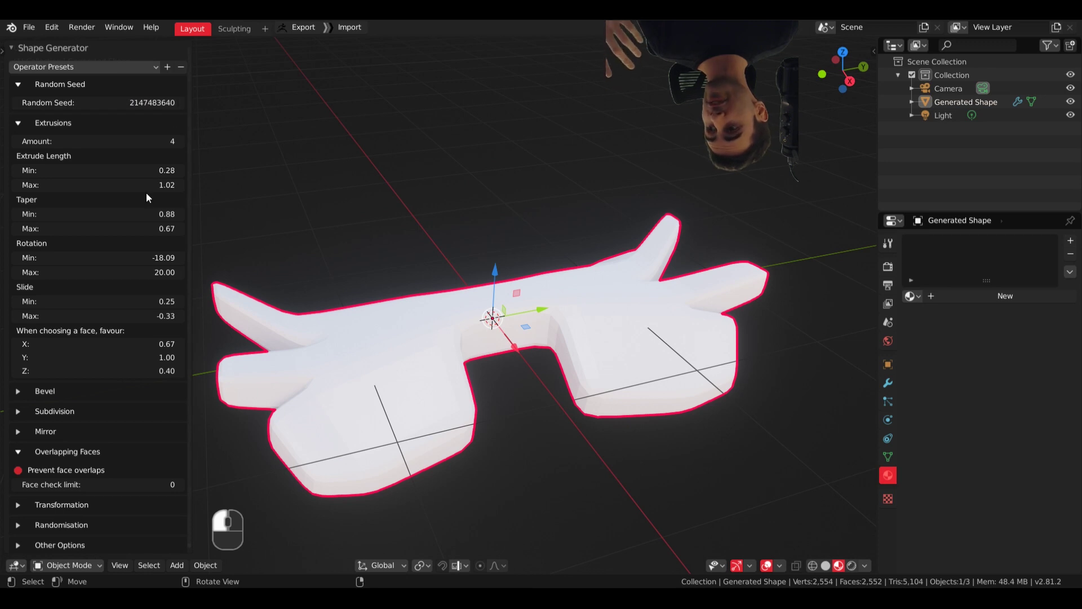
{"action": "scroll", "coordinate": [144, 243], "scroll_direction": "down", "scroll_amount": 1}
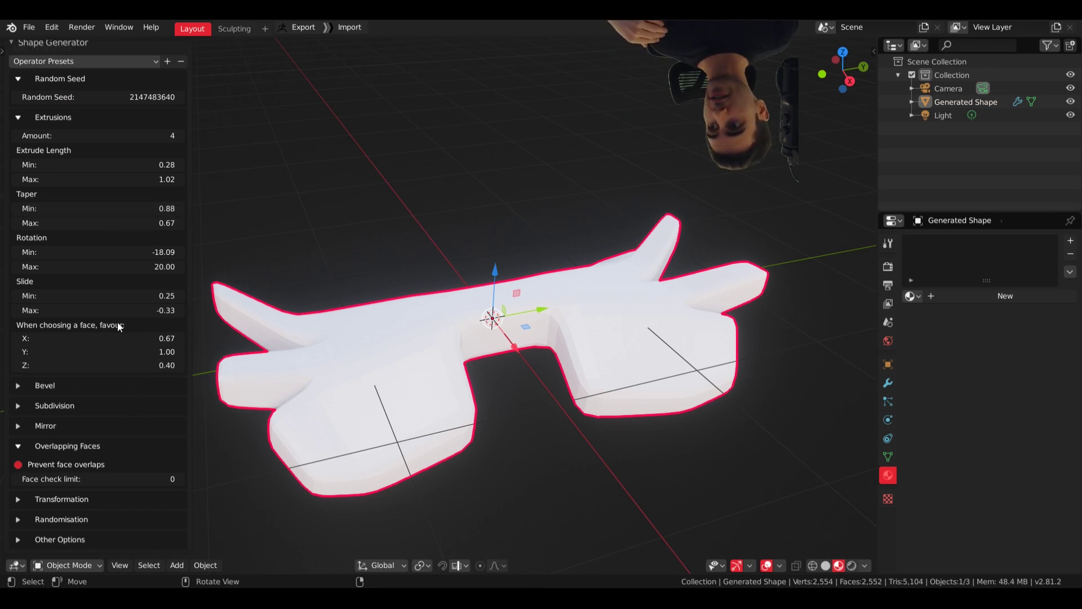
{"action": "middle_click_drag", "start_coordinate": [558, 248], "coordinate": [578, 318]}
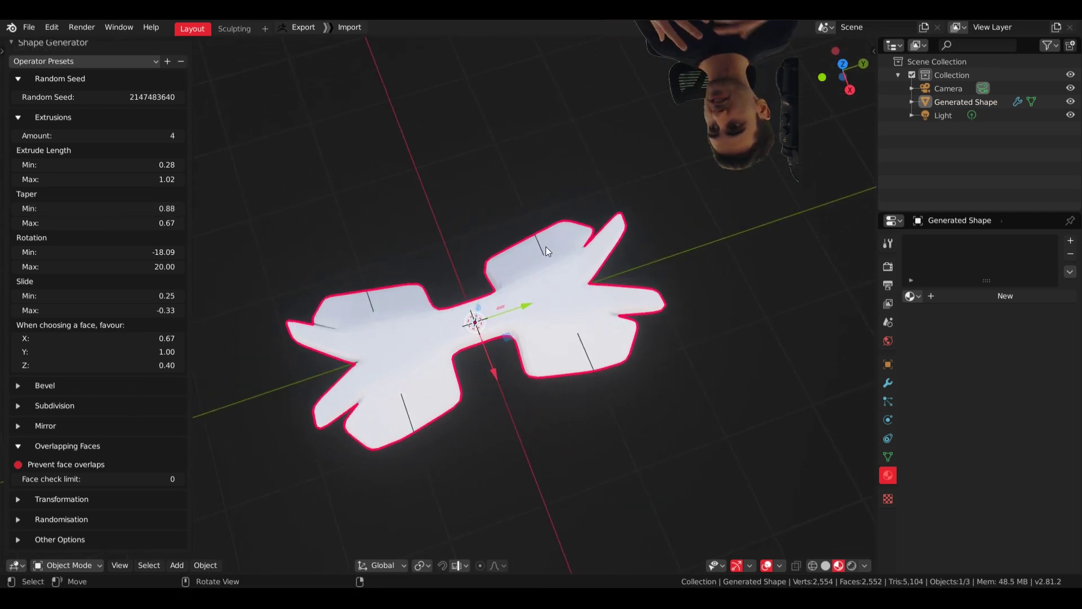
{"action": "left_click", "coordinate": [52, 27]}
{"action": "left_click", "coordinate": [90, 66]}
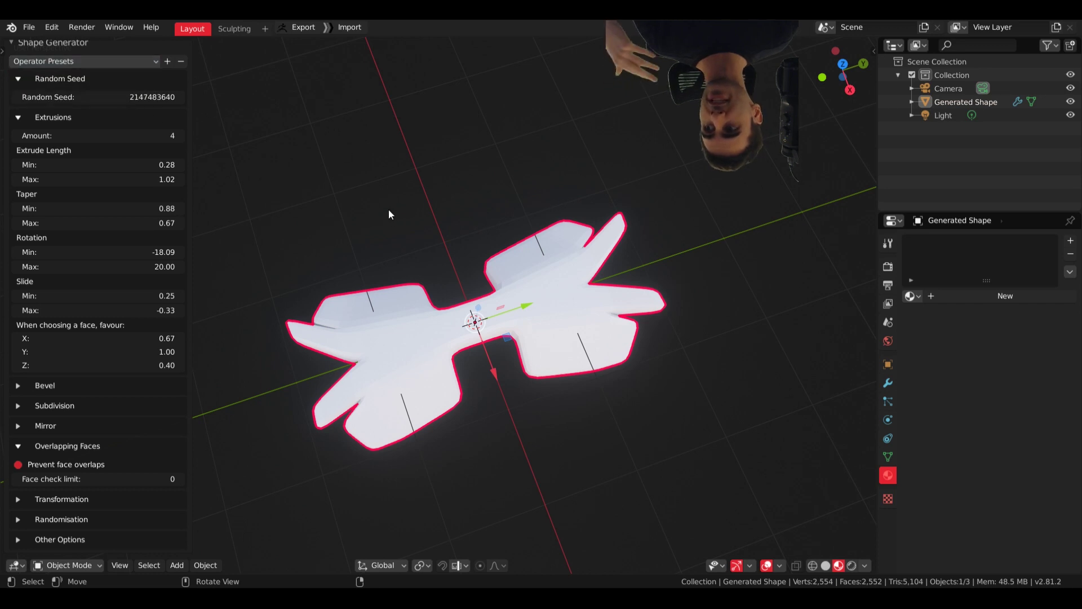
{"action": "middle_click_drag", "start_coordinate": [394, 203], "coordinate": [561, 196]}
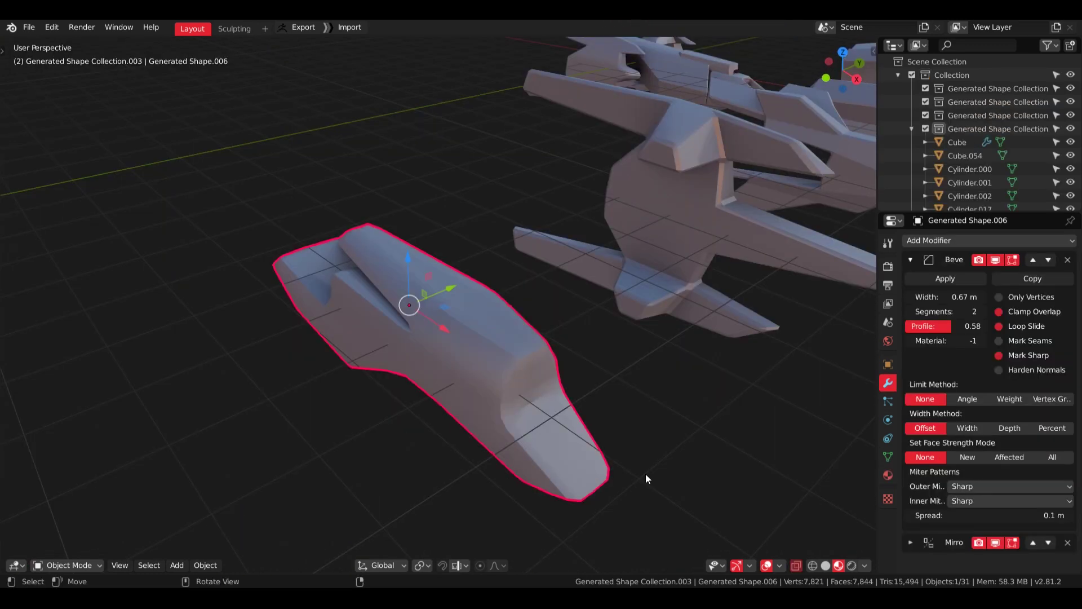
Select several of the loose generated ship parts in the scene and examine their forms
{"action": "middle_click_drag", "start_coordinate": [668, 470], "coordinate": [466, 321]}
{"action": "left_click", "coordinate": [445, 340]}
{"action": "scroll", "coordinate": [466, 321], "scroll_direction": "down", "scroll_amount": 2}
{"action": "left_click", "coordinate": [586, 411]}
{"action": "middle_click_drag", "start_coordinate": [586, 411], "coordinate": [414, 367], "text": "shift"}
{"action": "left_click", "coordinate": [524, 335]}
{"action": "left_click", "coordinate": [420, 355]}
{"action": "left_click", "coordinate": [525, 353]}
{"action": "middle_click_drag", "start_coordinate": [525, 353], "coordinate": [688, 404]}
{"action": "left_click", "coordinate": [481, 378]}
Try scaling the whole mesh of the slim forked part along the X axis
{"action": "left_click", "coordinate": [517, 367]}
{"action": "key", "text": "a"}
{"action": "key", "text": "s"}
{"action": "key", "text": "x"}
{"action": "key", "text": "ctrl+z"}
{"action": "key", "text": "Tab"}
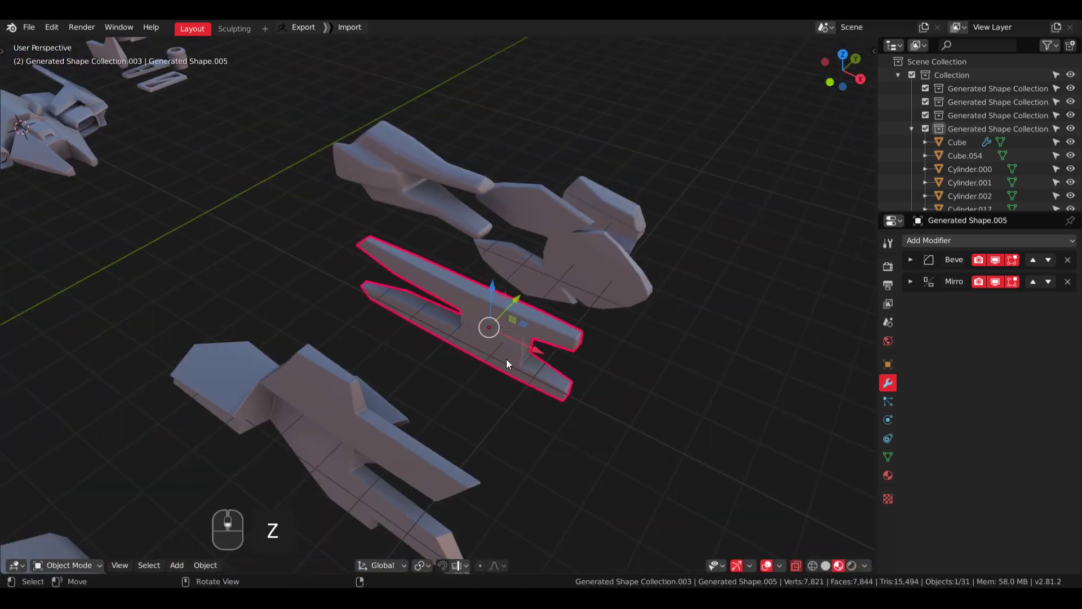
Examine the partly assembled ship from several sides, including the wing part mirrored on Y and the hull parts
{"action": "middle_click_drag", "start_coordinate": [506, 359], "coordinate": [401, 269]}
{"action": "key", "text": "a"}
{"action": "key", "text": "a"}
{"action": "key", "text": "grave"}
{"action": "middle_click_drag", "start_coordinate": [452, 307], "coordinate": [528, 322]}
{"action": "left_click", "coordinate": [263, 355]}
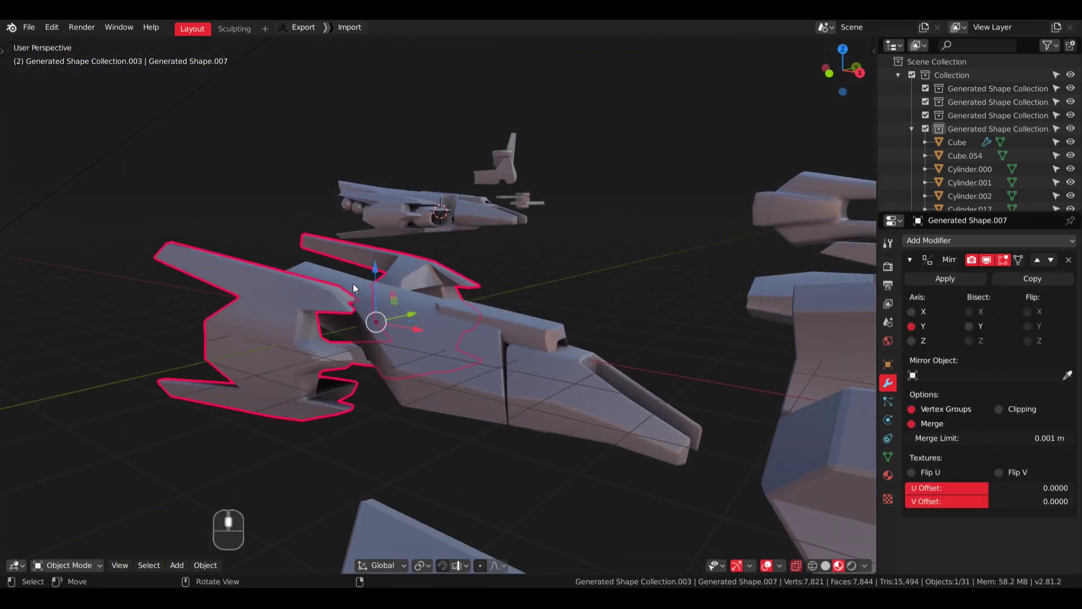
{"action": "left_click_drag", "start_coordinate": [375, 271], "coordinate": [440, 264]}
{"action": "middle_click_drag", "start_coordinate": [440, 264], "coordinate": [431, 330]}
{"action": "key", "text": "alt+a"}
{"action": "left_click", "coordinate": [396, 339]}
{"action": "key", "text": "alt+a"}
{"action": "middle_click_drag", "start_coordinate": [413, 377], "coordinate": [338, 354]}
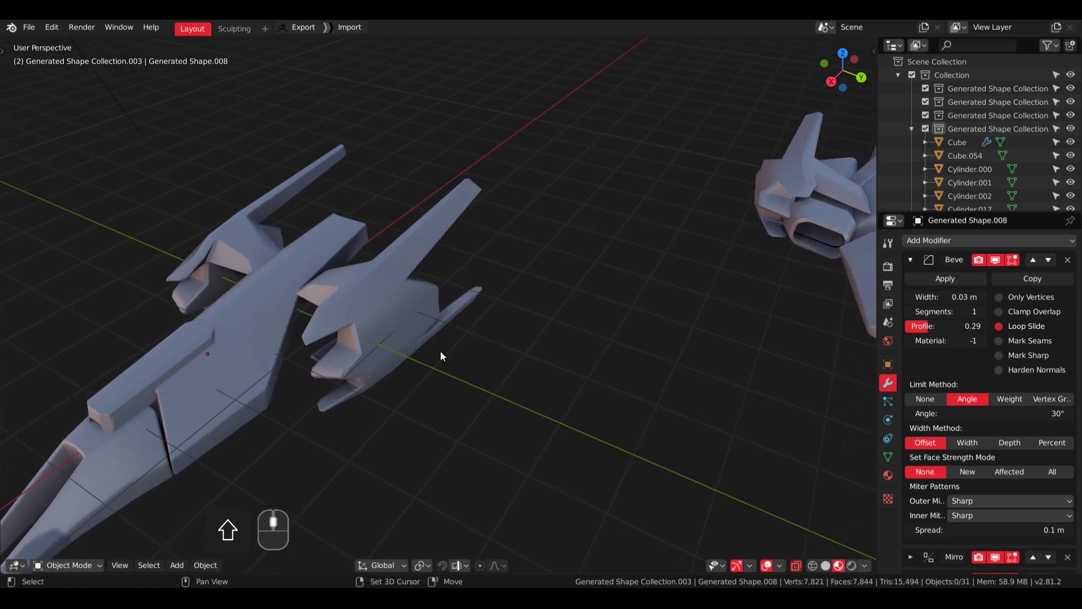
{"action": "mouse_move", "coordinate": [449, 350]}
{"action": "middle_mouse_down", "text": "shift"}
{"action": "mouse_move", "coordinate": [513, 334]}
{"action": "mouse_move", "coordinate": [505, 314]}
{"action": "mouse_move", "coordinate": [459, 345]}
{"action": "middle_mouse_up", "text": "shift"}
{"action": "scroll", "coordinate": [565, 346], "scroll_direction": "up", "scroll_amount": 5}
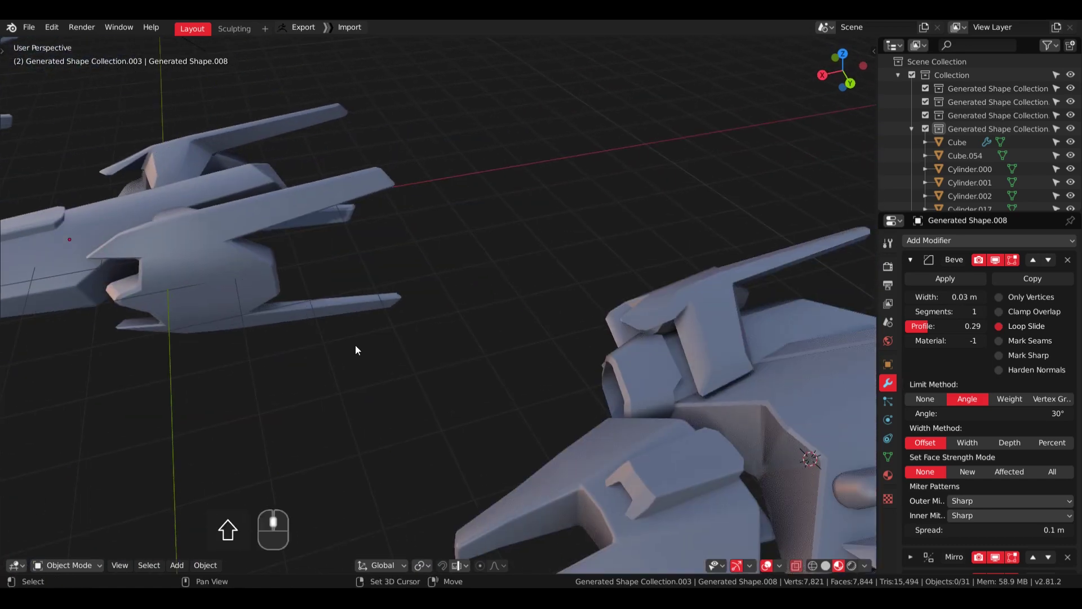
Move the insert piece in the ship's nose along X and lower it 0.303 m along Z
{"action": "left_click", "coordinate": [594, 397]}
{"action": "middle_click_drag", "start_coordinate": [593, 397], "coordinate": [435, 268], "text": "shift"}
{"action": "key", "text": "grave"}
{"action": "left_click", "coordinate": [510, 387]}
{"action": "key", "text": "alt+a"}
{"action": "left_click", "coordinate": [435, 267]}
{"action": "key", "text": "g"}
{"action": "key", "text": "x"}
{"action": "left_click", "coordinate": [628, 366]}
{"action": "middle_click_drag", "start_coordinate": [628, 366], "coordinate": [571, 241], "text": "shift"}
{"action": "key", "text": "g"}
{"action": "key", "text": "z"}
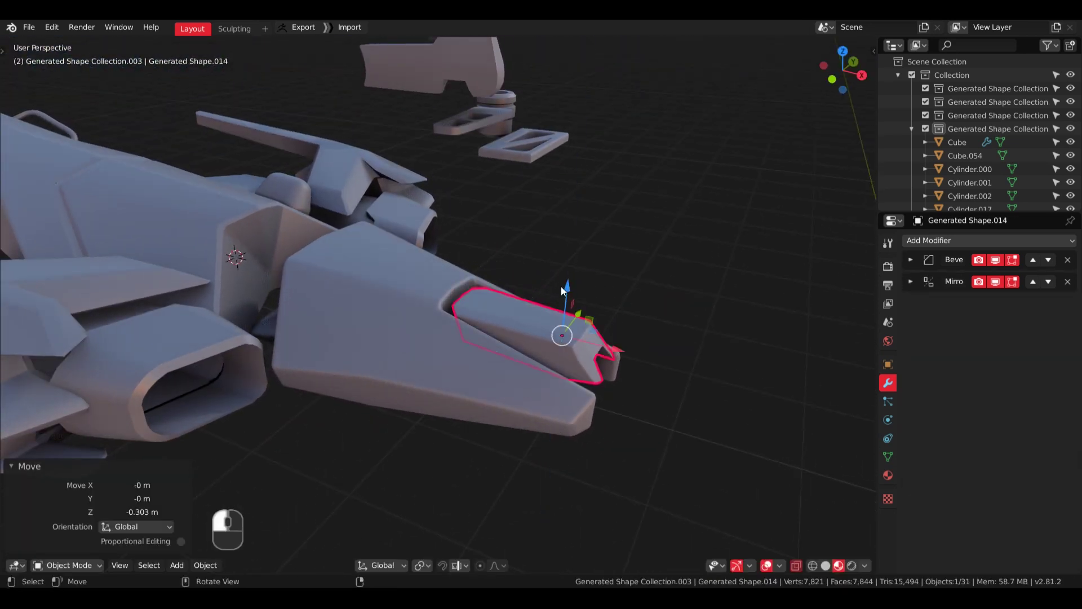
{"action": "left_click", "coordinate": [557, 286]}
Rotate the nose insert about the Y axis
{"action": "middle_click_drag", "start_coordinate": [557, 285], "coordinate": [325, 390]}
{"action": "key", "text": "r"}
{"action": "key", "text": "y"}
{"action": "left_click", "coordinate": [620, 277]}
Select individual ship parts and examine one part's full mesh in Edit Mode
{"action": "left_click", "coordinate": [379, 285]}
{"action": "left_click", "coordinate": [550, 311]}
{"action": "left_click", "coordinate": [484, 330]}
{"action": "middle_click_drag", "start_coordinate": [484, 330], "coordinate": [425, 382]}
{"action": "key", "text": "Tab"}
{"action": "key", "text": "a"}
{"action": "key", "text": "Tab"}
{"action": "scroll", "coordinate": [389, 316], "scroll_direction": "down", "scroll_amount": 5}
Select the ringed barrel-shaped part beside the ship and examine its mesh and its array, bend and solidify modifiers
{"action": "key", "text": "alt+a"}
{"action": "left_click", "coordinate": [519, 208]}
{"action": "middle_click_drag", "start_coordinate": [519, 207], "coordinate": [508, 232]}
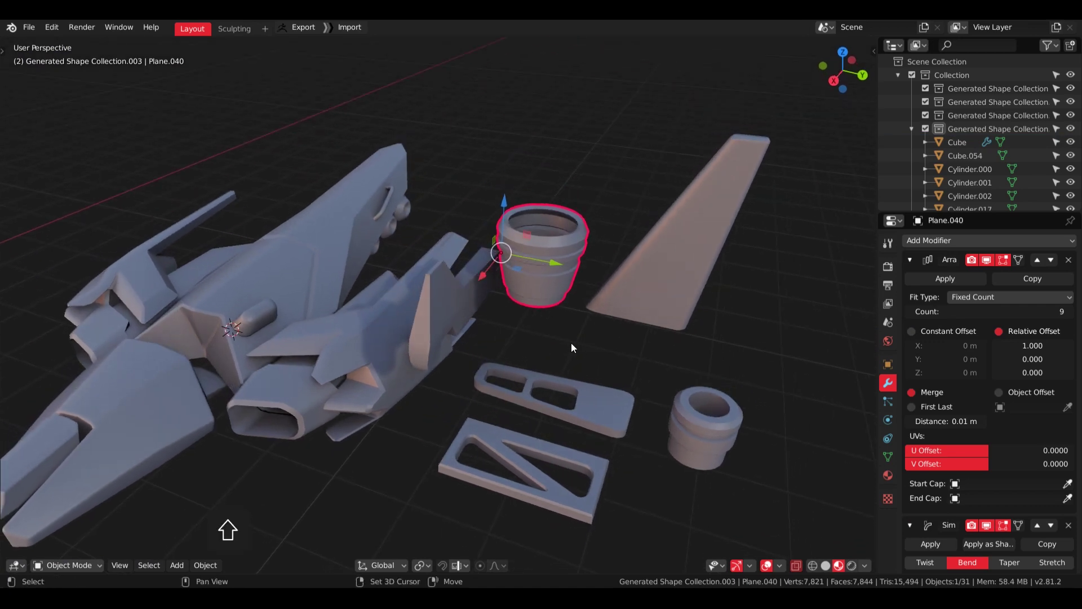
{"action": "scroll", "coordinate": [516, 281], "scroll_direction": "up", "scroll_amount": 5}
{"action": "key", "text": "Tab"}
{"action": "key", "text": "Tab"}
{"action": "scroll", "coordinate": [550, 275], "scroll_direction": "down", "scroll_amount": 4}
{"action": "middle_click_drag", "start_coordinate": [550, 275], "coordinate": [569, 185]}
{"action": "scroll", "coordinate": [942, 404], "scroll_direction": "down", "scroll_amount": 10}
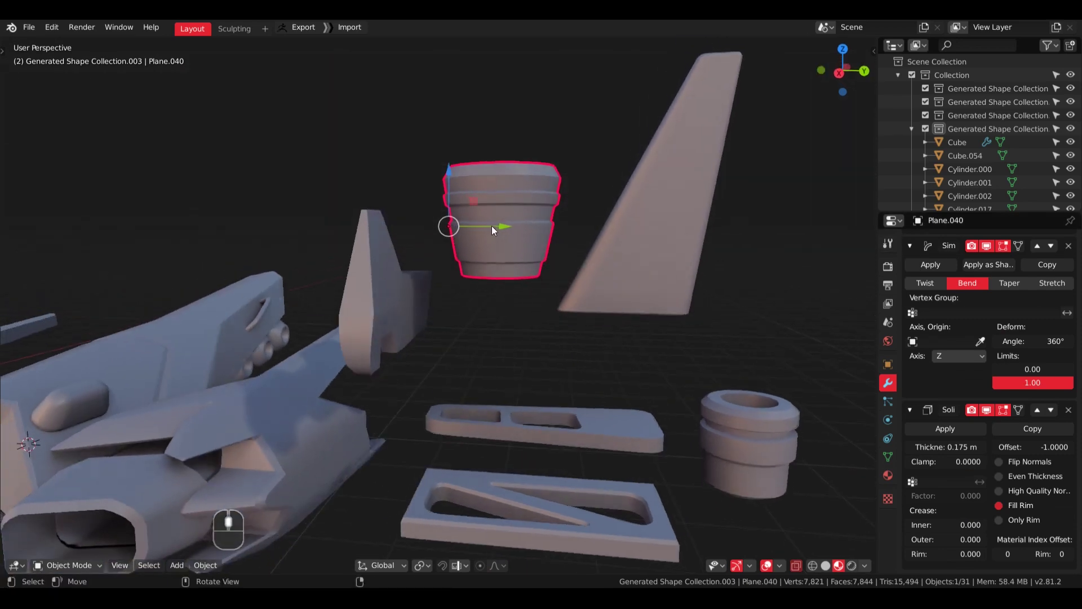
Examine the hollow barrel-shaped part from above along with its bend and solidify modifiers, and deselect it
{"action": "middle_click_drag", "start_coordinate": [648, 299], "coordinate": [742, 345]}
{"action": "scroll", "coordinate": [968, 343], "scroll_direction": "up", "scroll_amount": 2}
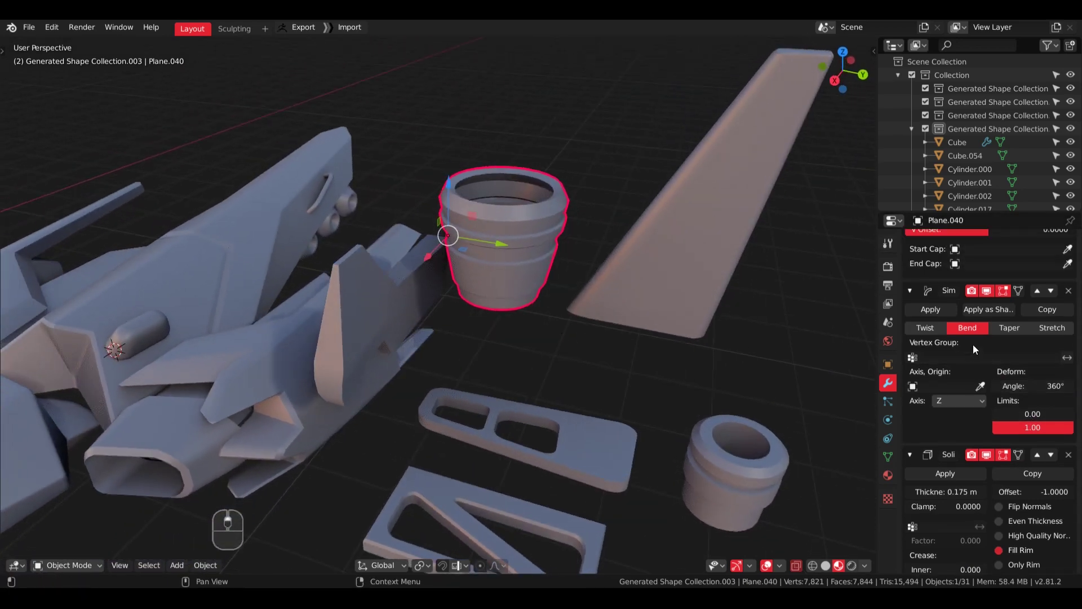
{"action": "scroll", "coordinate": [474, 272], "scroll_direction": "down", "scroll_amount": 2}
{"action": "key", "text": "alt+a"}
Select the small pole part, rotate it and move it into place on the ship
{"action": "scroll", "coordinate": [554, 346], "scroll_direction": "down", "scroll_amount": 2}
{"action": "middle_click_drag", "start_coordinate": [554, 346], "coordinate": [452, 313], "text": "shift"}
{"action": "scroll", "coordinate": [452, 313], "scroll_direction": "up", "scroll_amount": 4}
{"action": "scroll", "coordinate": [452, 313], "scroll_direction": "down", "scroll_amount": 3}
{"action": "middle_click_drag", "start_coordinate": [314, 314], "coordinate": [435, 289]}
{"action": "left_click", "coordinate": [570, 313]}
{"action": "key", "text": "r"}
{"action": "left_click", "coordinate": [603, 303]}
{"action": "key", "text": "g"}
{"action": "left_click", "coordinate": [649, 321]}
Rotate the pole part again, adjust its scale and deselect it
{"action": "key", "text": "r"}
{"action": "left_click", "coordinate": [663, 302]}
{"action": "key", "text": "s"}
{"action": "left_click", "coordinate": [620, 287]}
{"action": "key", "text": "alt+a"}
{"action": "scroll", "coordinate": [517, 281], "scroll_direction": "up", "scroll_amount": 4}
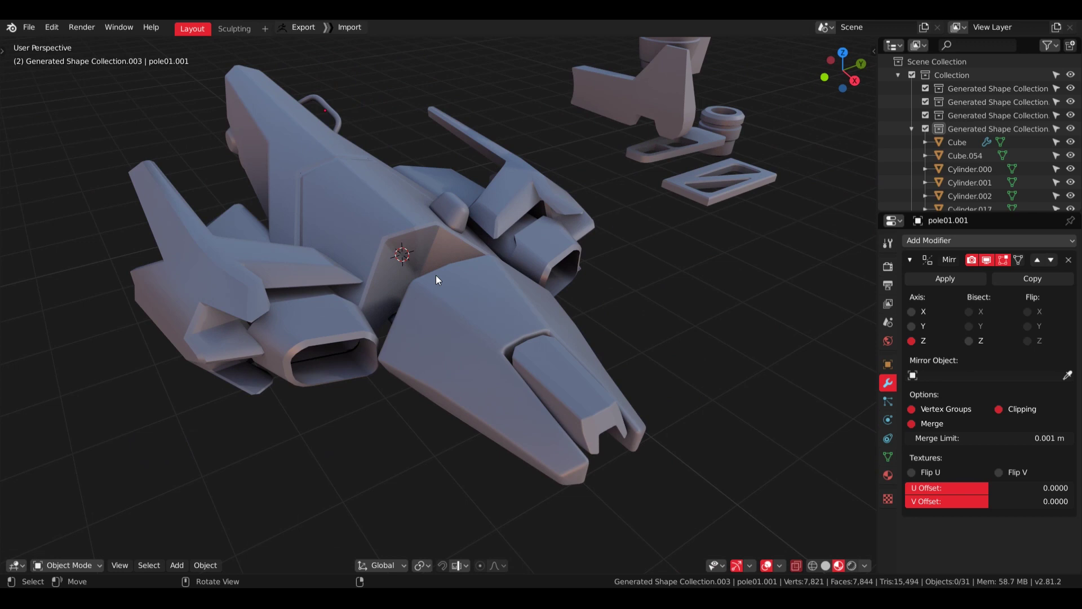
{"action": "middle_click_drag", "start_coordinate": [499, 255], "coordinate": [485, 282]}
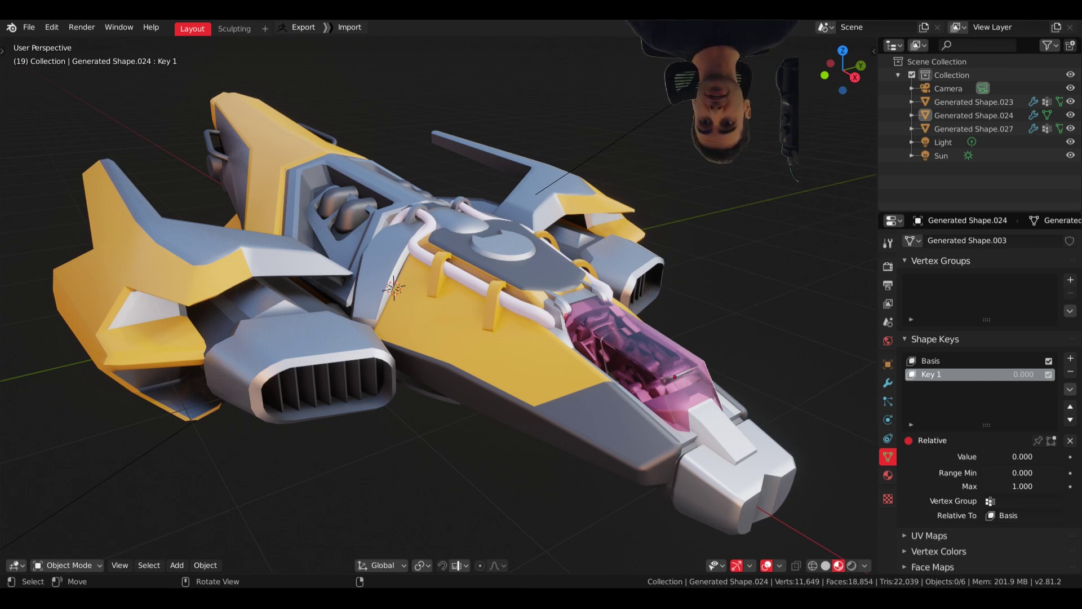
Select the finished coloured spaceship's main body and examine its mesh topology in Edit Mode around the wing and engine
{"action": "scroll", "coordinate": [186, 192], "scroll_direction": "up", "scroll_amount": 5}
{"action": "middle_click_drag", "start_coordinate": [204, 254], "coordinate": [338, 287]}
{"action": "left_click", "coordinate": [333, 285]}
{"action": "key", "text": "Tab"}
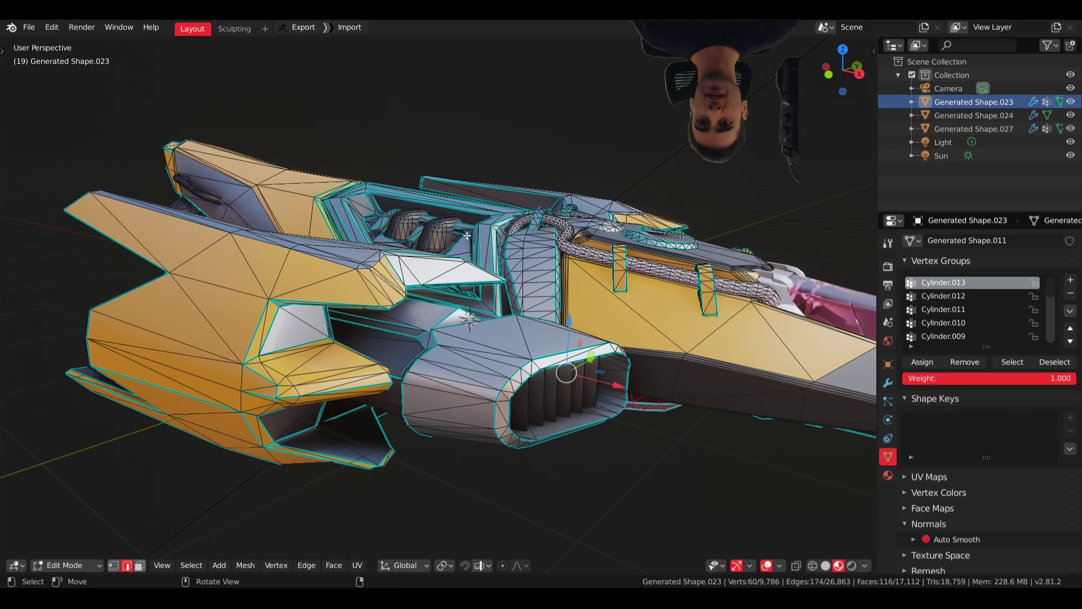
{"action": "middle_click_drag", "start_coordinate": [440, 243], "coordinate": [510, 310]}
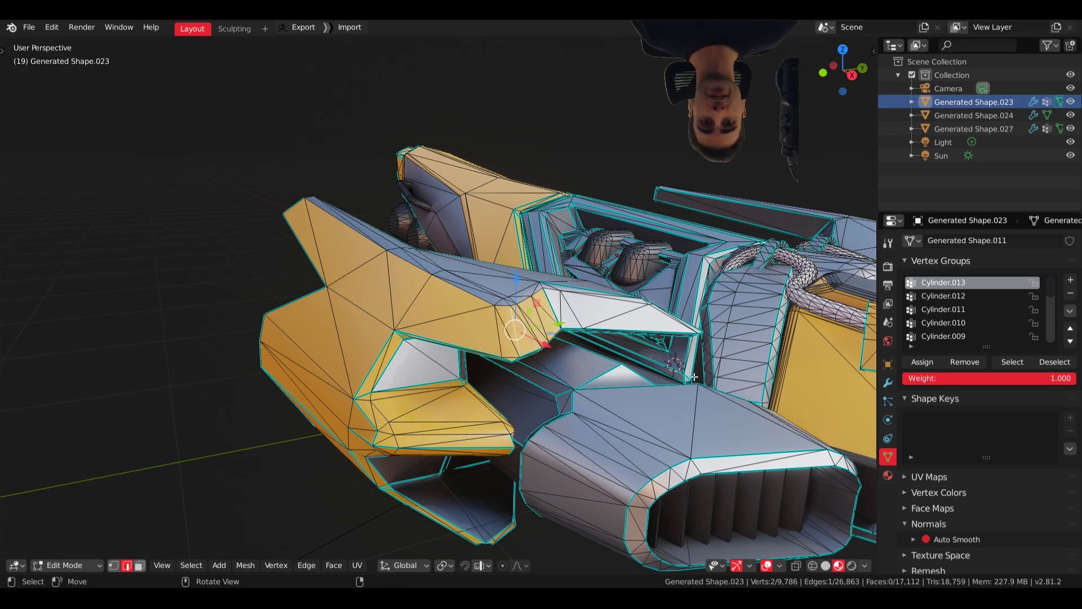
{"action": "middle_click_drag", "start_coordinate": [511, 314], "coordinate": [478, 293], "text": "shift"}
{"action": "scroll", "coordinate": [478, 293], "scroll_direction": "down", "scroll_amount": 6}
{"action": "key", "text": "Tab"}
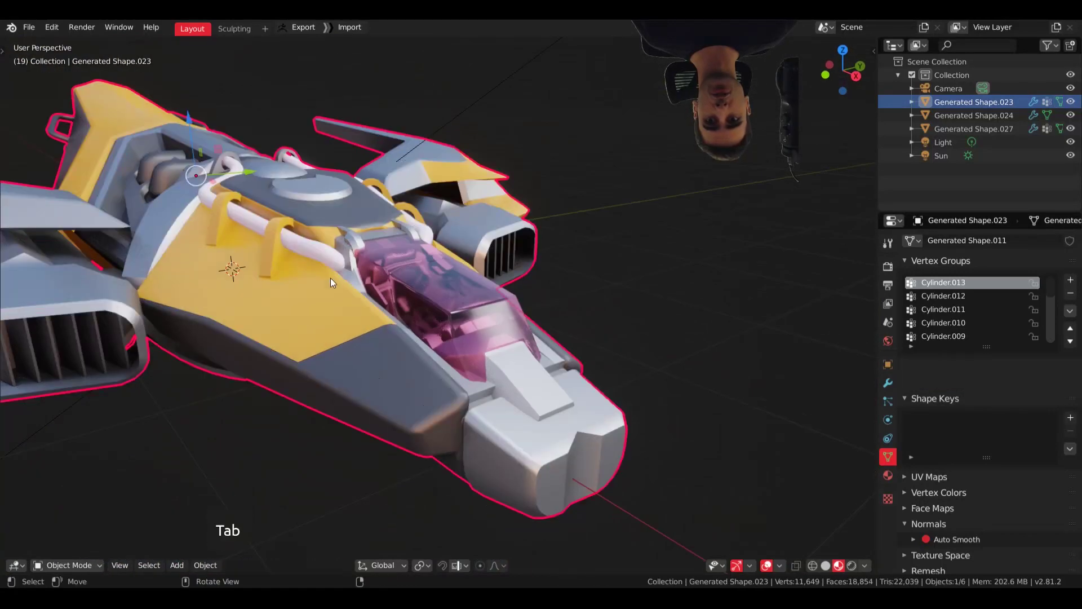
Open the theme preferences and apply the Cherub GREEN theme preset
{"action": "middle_click_drag", "start_coordinate": [329, 278], "coordinate": [457, 286], "text": "shift"}
{"action": "scroll", "coordinate": [398, 327], "scroll_direction": "down", "scroll_amount": 2}
{"action": "middle_click_drag", "start_coordinate": [540, 219], "coordinate": [628, 207]}
{"action": "key", "text": "ctrl+alt+u"}
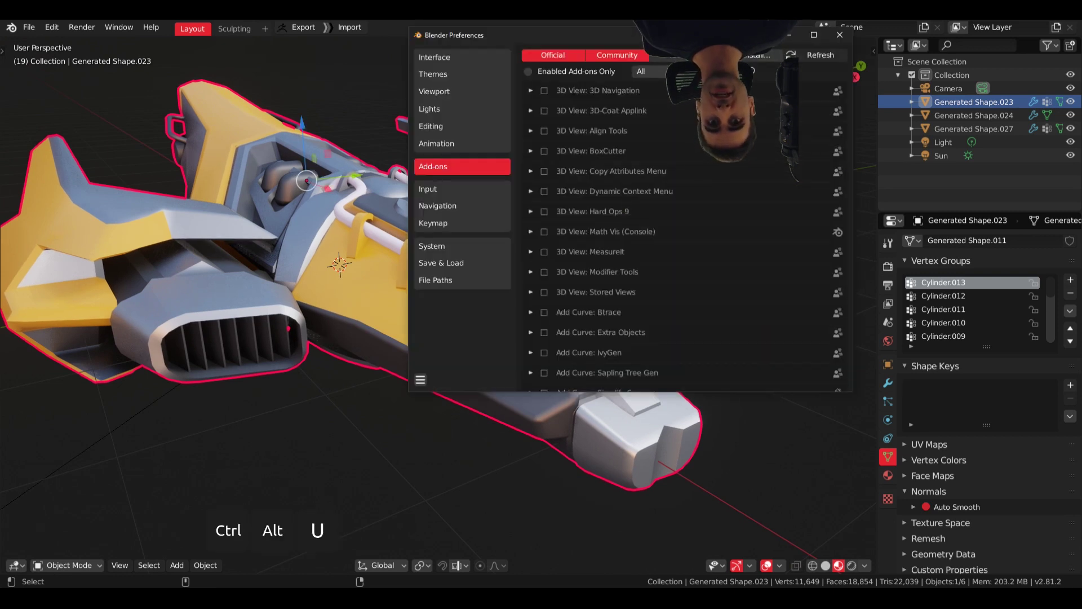
{"action": "left_click_drag", "start_coordinate": [690, 35], "coordinate": [674, 103]}
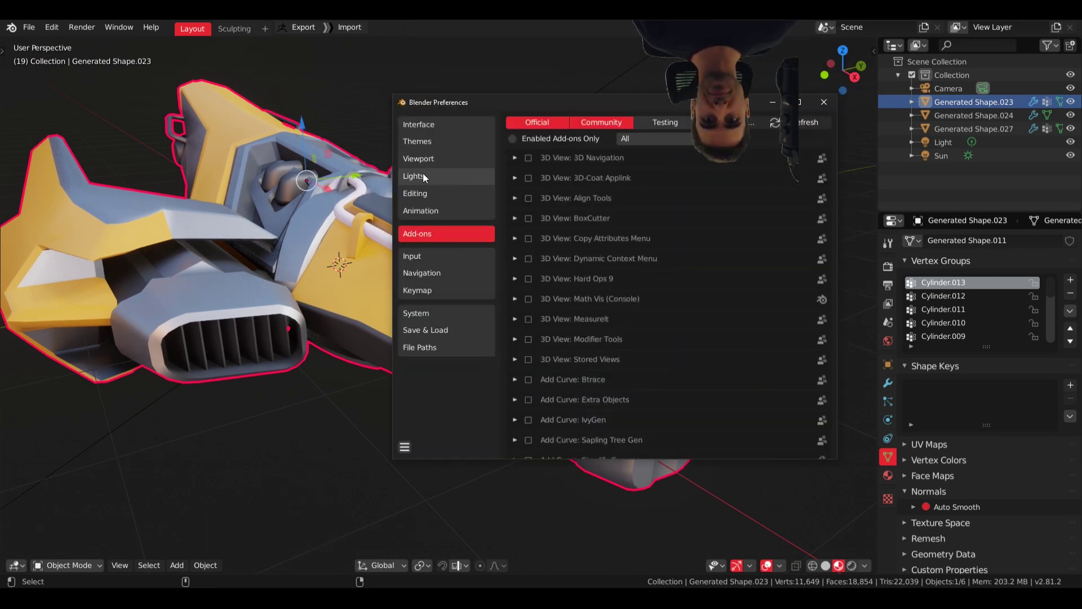
{"action": "left_click", "coordinate": [430, 141]}
{"action": "left_click", "coordinate": [585, 123]}
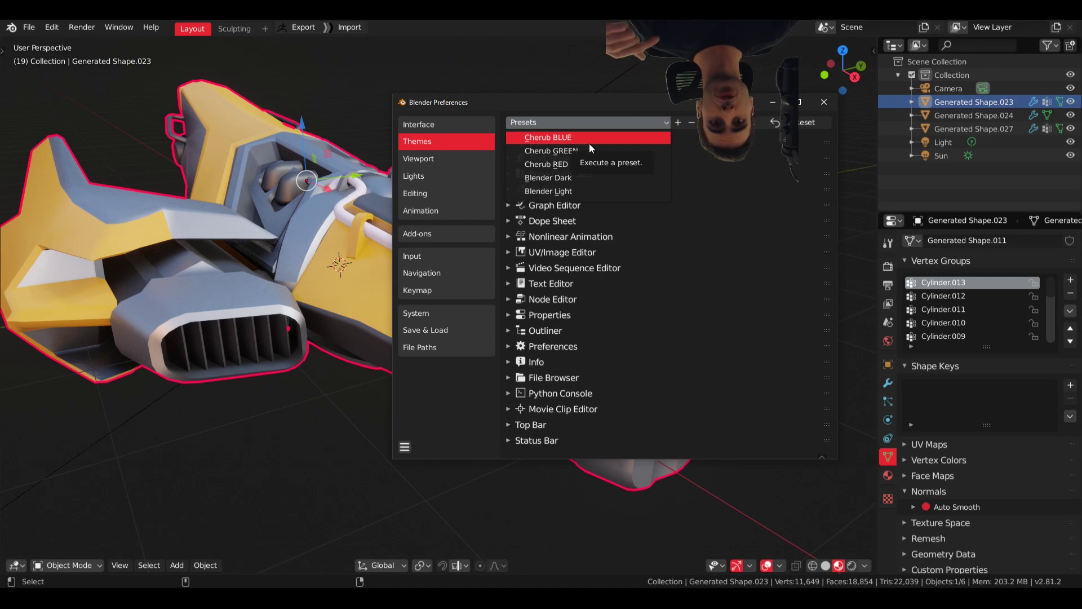
{"action": "left_click", "coordinate": [603, 149]}
Try the Cherub RED and Cherub BLUE theme presets in turn
{"action": "left_click", "coordinate": [746, 175]}
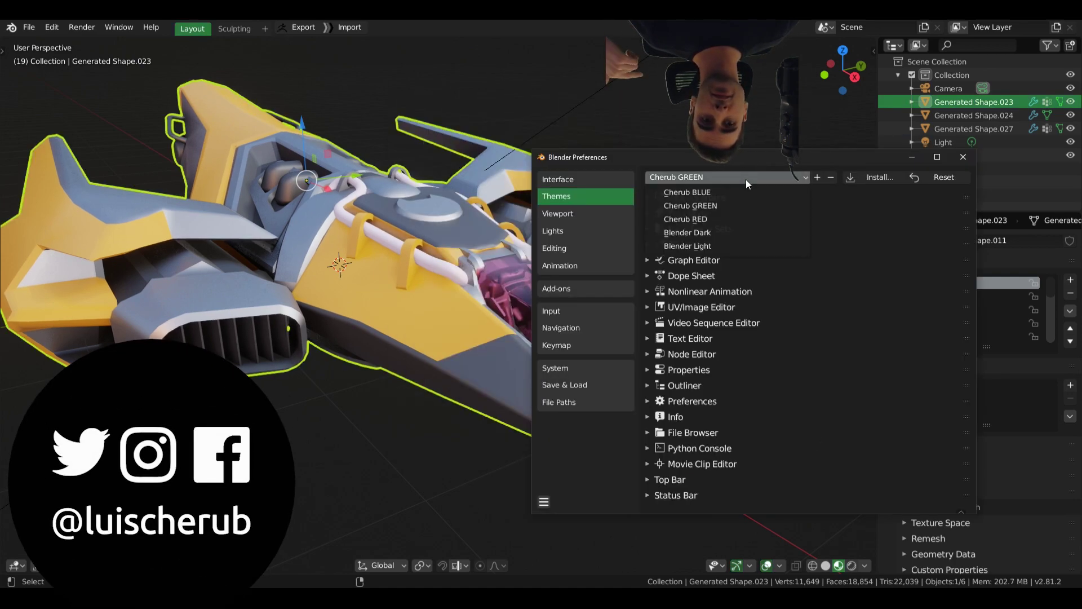
{"action": "left_click", "coordinate": [736, 217]}
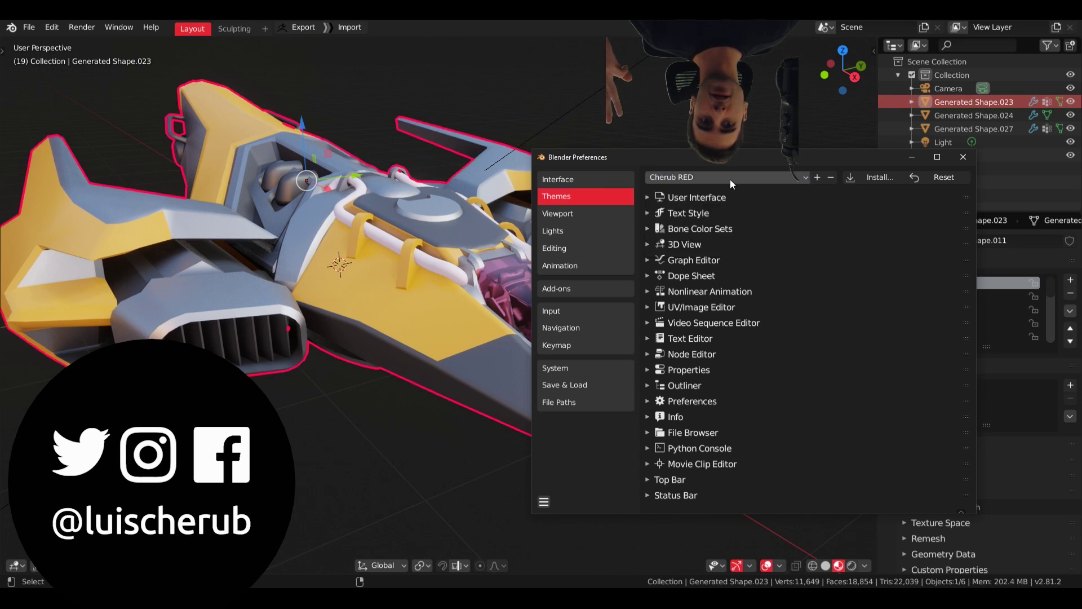
{"action": "left_click", "coordinate": [729, 178]}
{"action": "left_click", "coordinate": [732, 194]}
{"action": "left_click", "coordinate": [726, 177]}
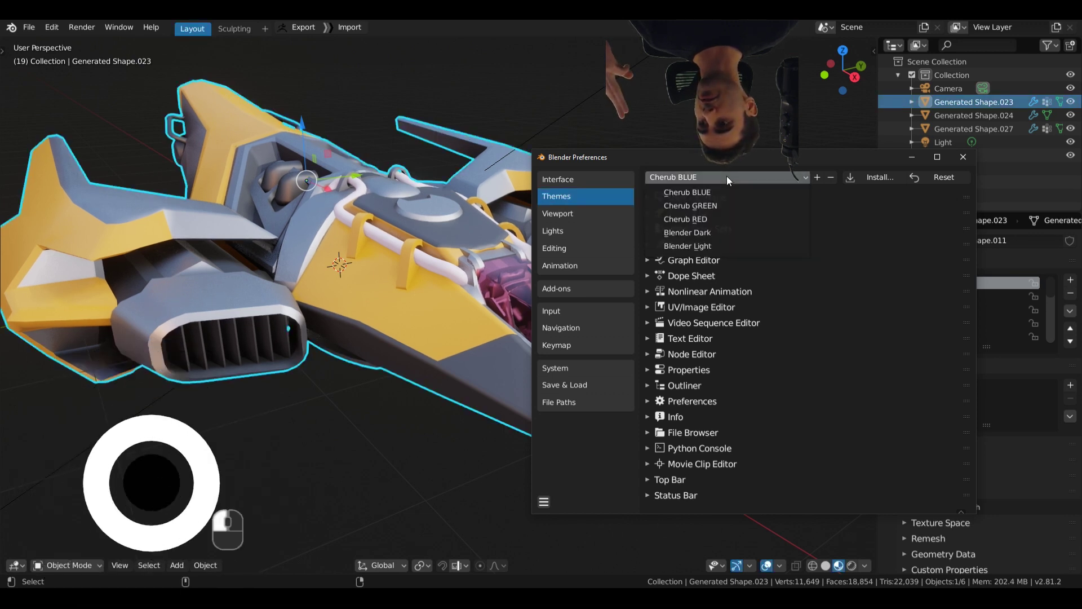
Restore the Cherub RED theme preset and close the preferences
{"action": "left_click", "coordinate": [728, 219]}
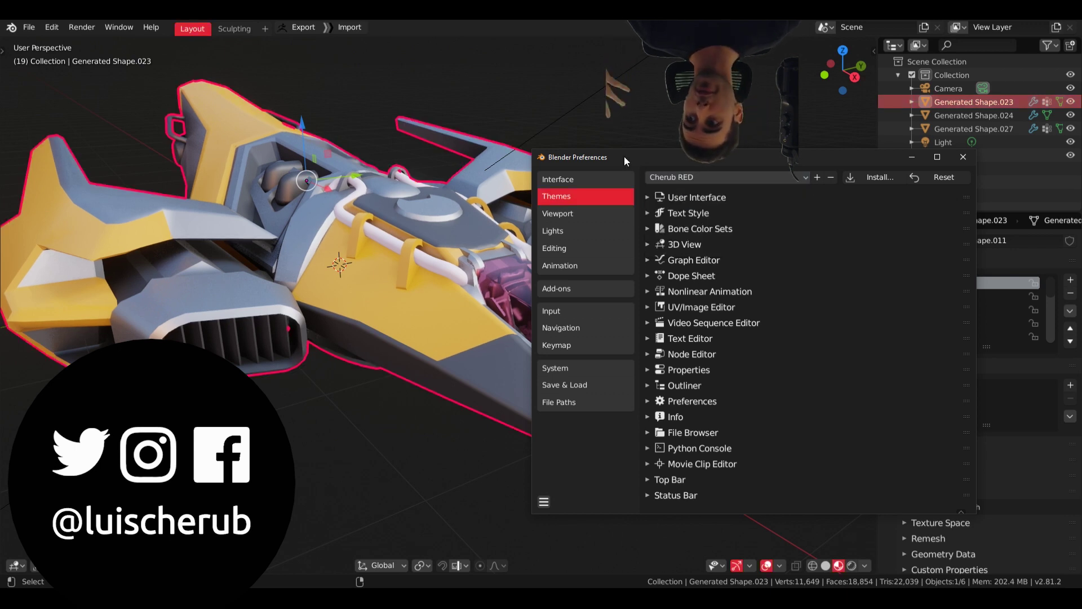
{"action": "left_click_drag", "start_coordinate": [751, 155], "coordinate": [683, 149]}
{"action": "left_click", "coordinate": [888, 160]}
{"action": "middle_click_drag", "start_coordinate": [705, 174], "coordinate": [649, 192]}
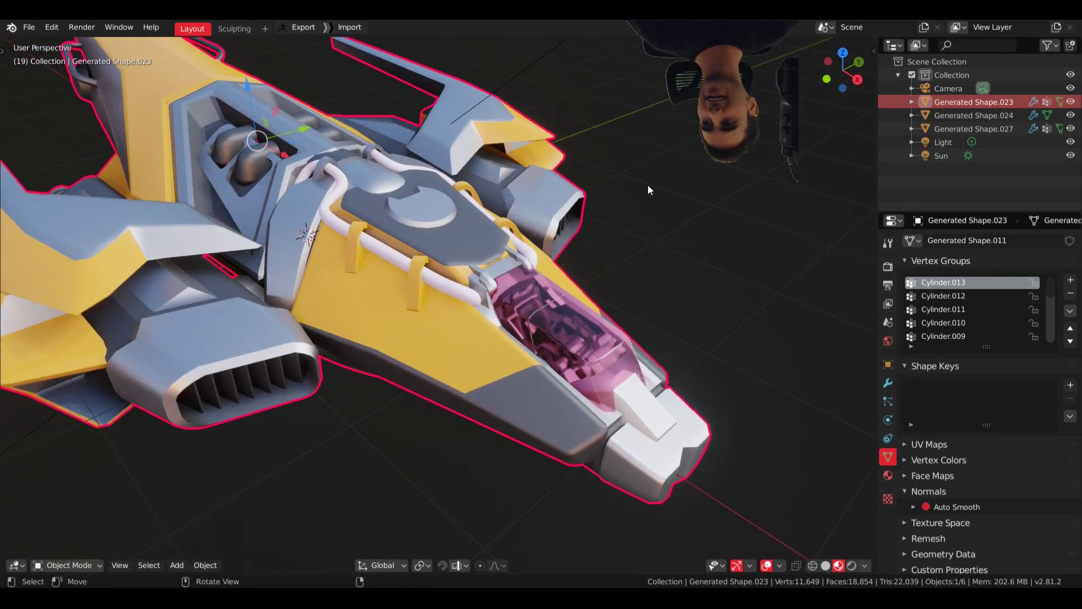